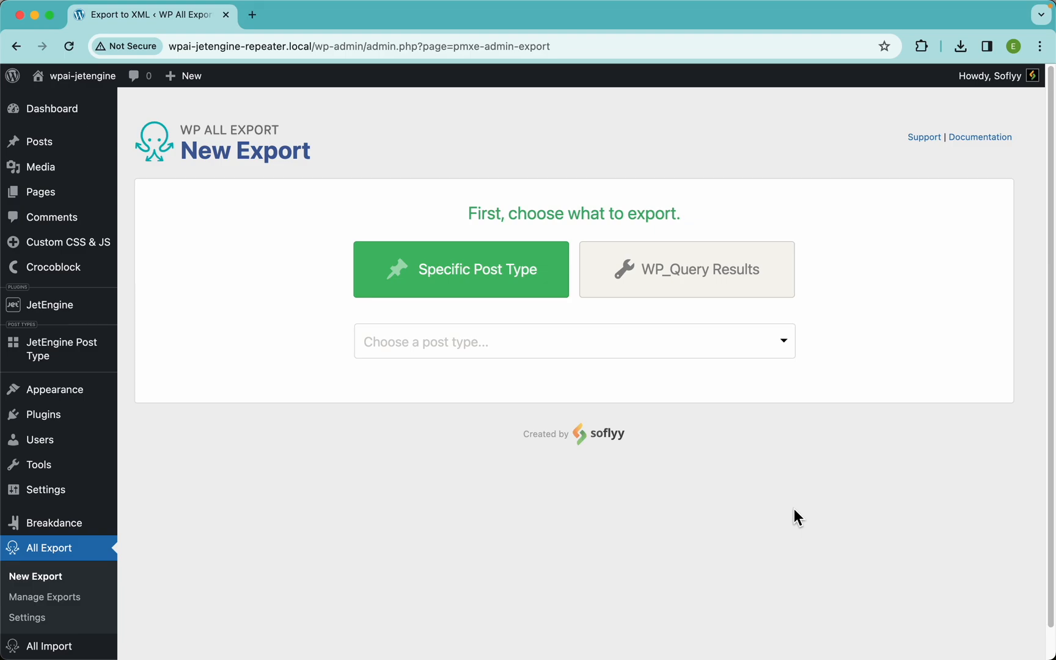
# Step: Start a new export of the JetEngine Post Type and proceed to customizing the export file
pyautogui.click(531, 351)
pyautogui.scroll(-5, 480, 495)
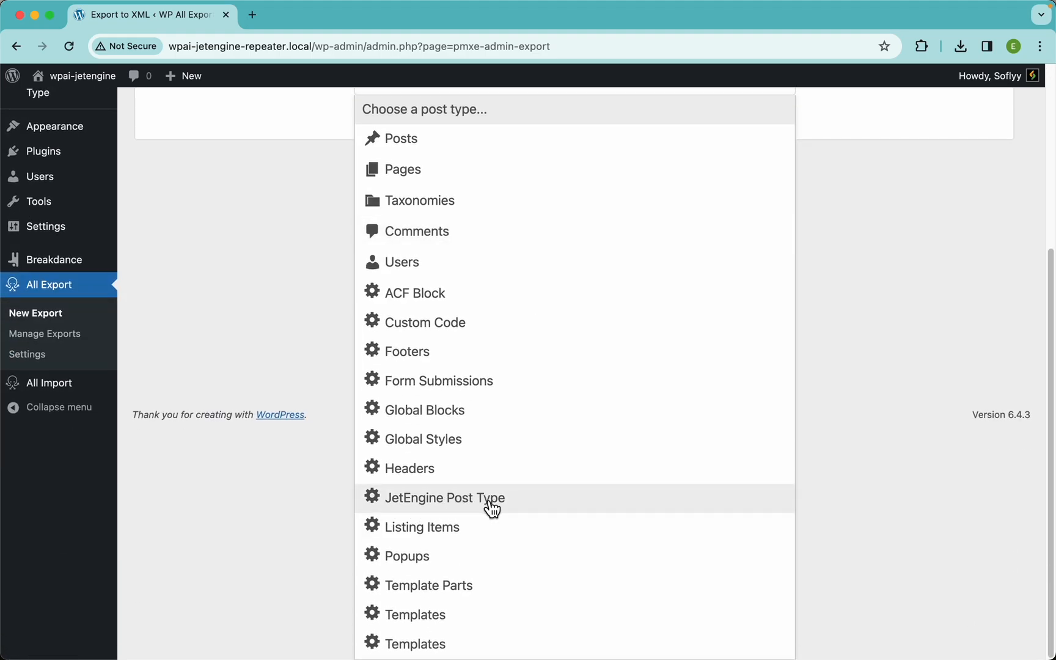
pyautogui.click(571, 506)
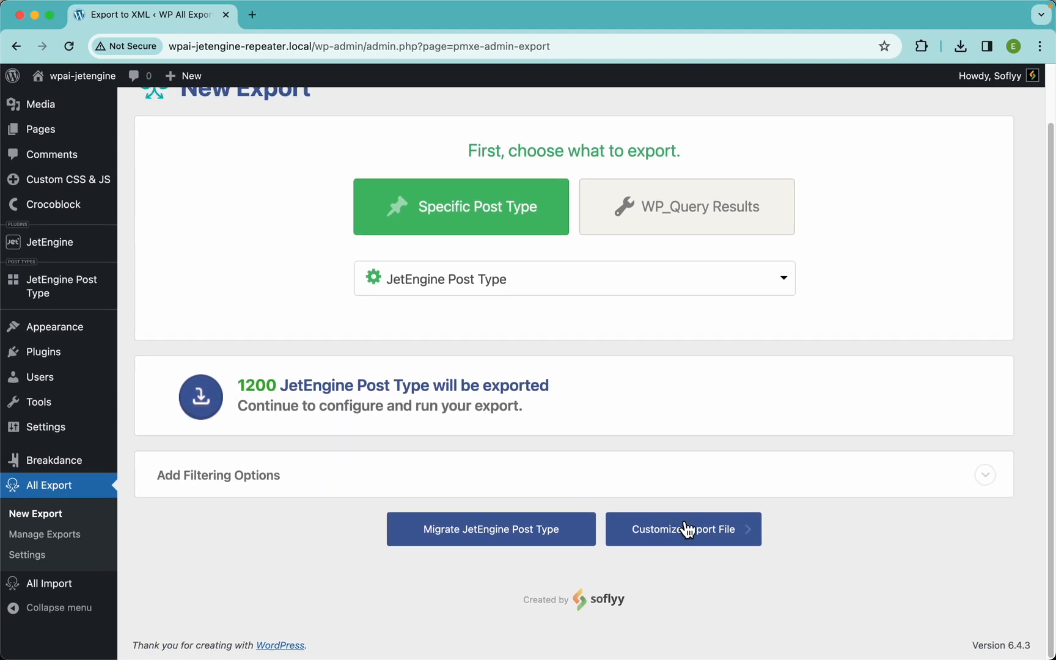
pyautogui.click(703, 538)
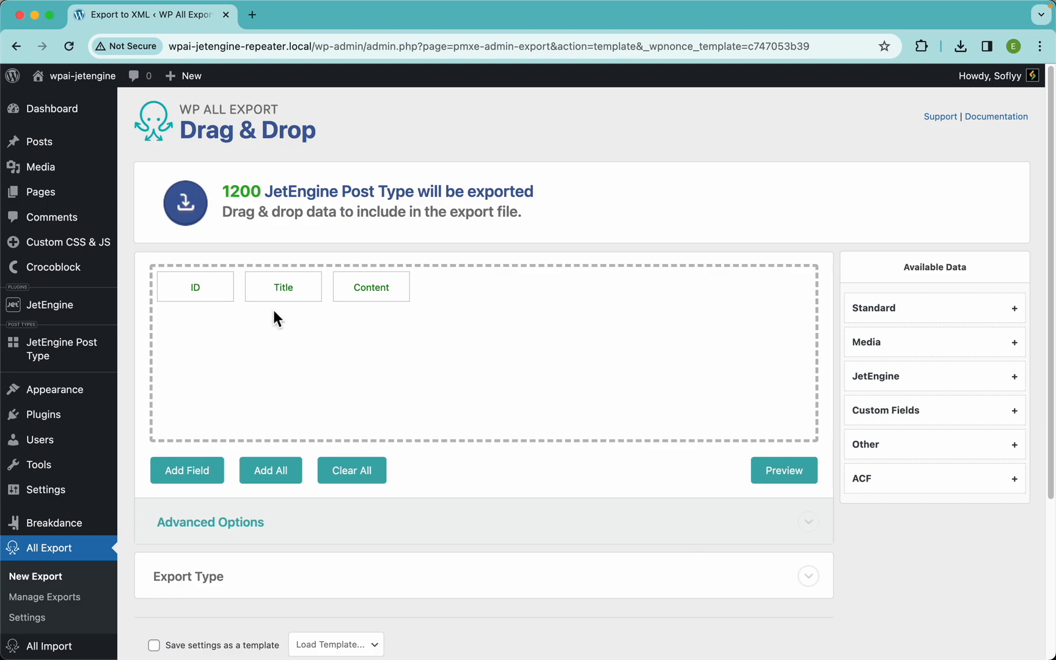
# Step: Remove the ID and Content fields from the export layout, keeping only Title, and preview the resulting rows
pyautogui.moveTo(207, 289); pyautogui.dragTo(200, 240)
pyautogui.moveTo(280, 287); pyautogui.dragTo(283, 214)
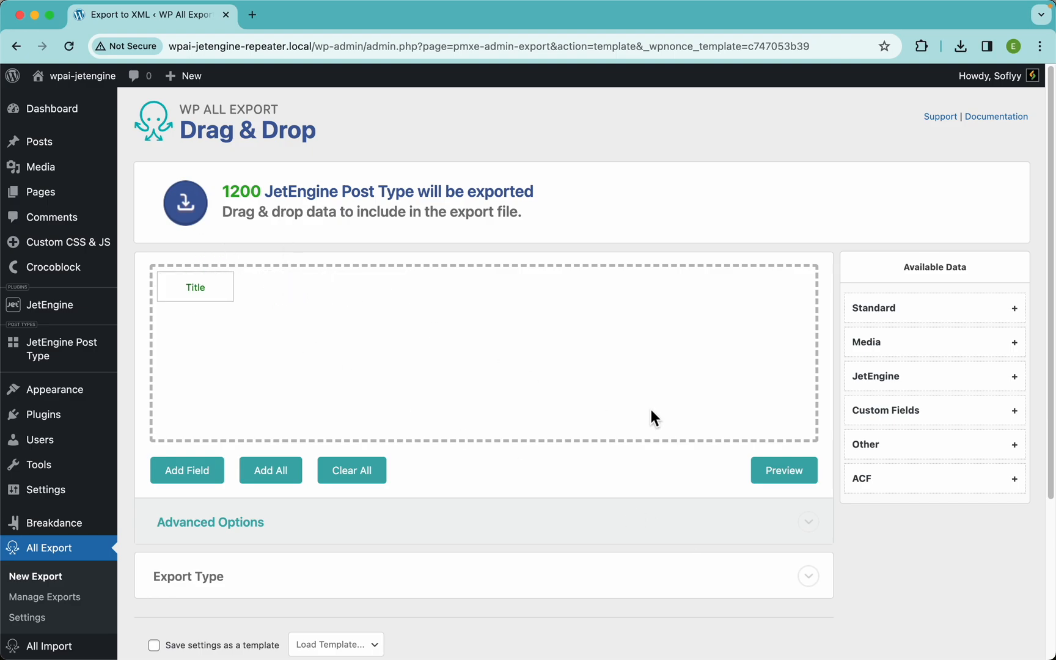
pyautogui.click(788, 483)
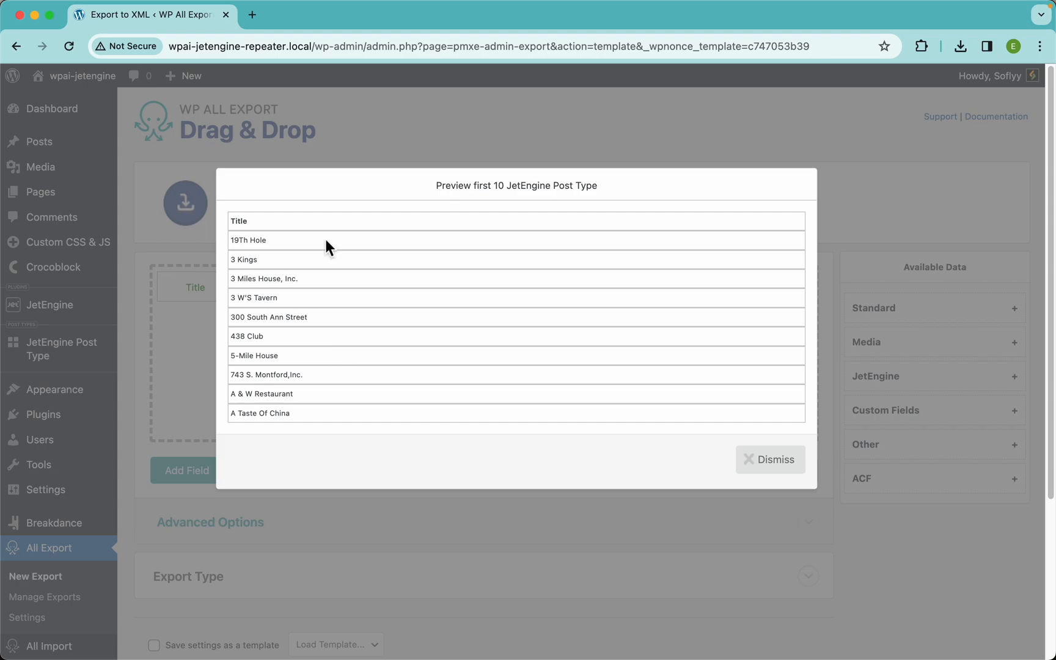
pyautogui.click(353, 149)
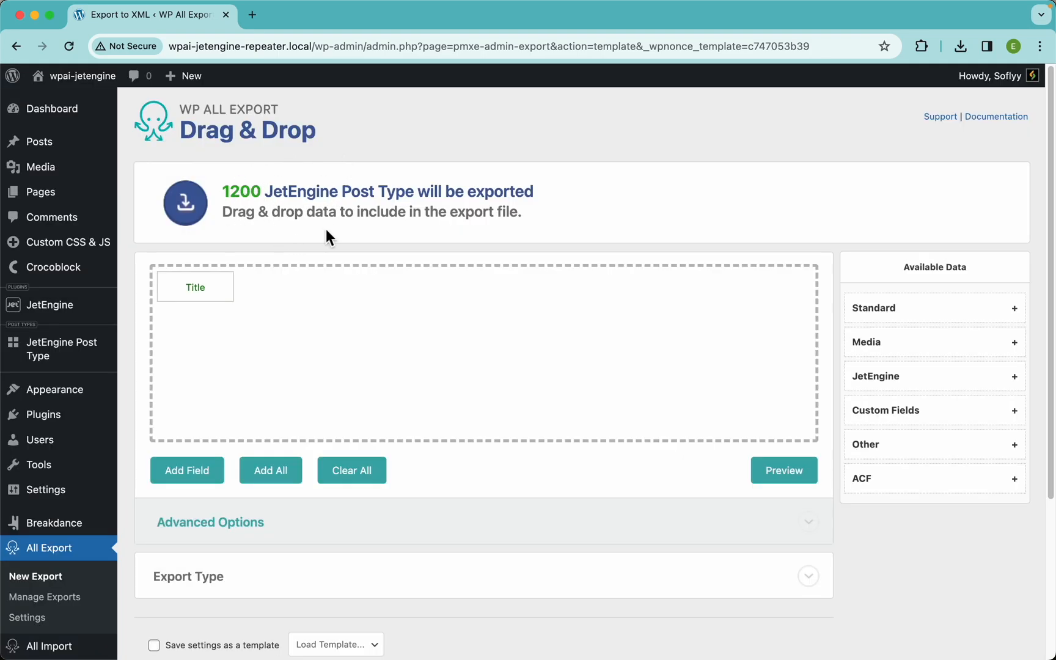
# Step: Open the JetEngine Post Type list in a separate browser tab and bring up "The Evergreen" post for editing
pyautogui.rightClick(70, 340)
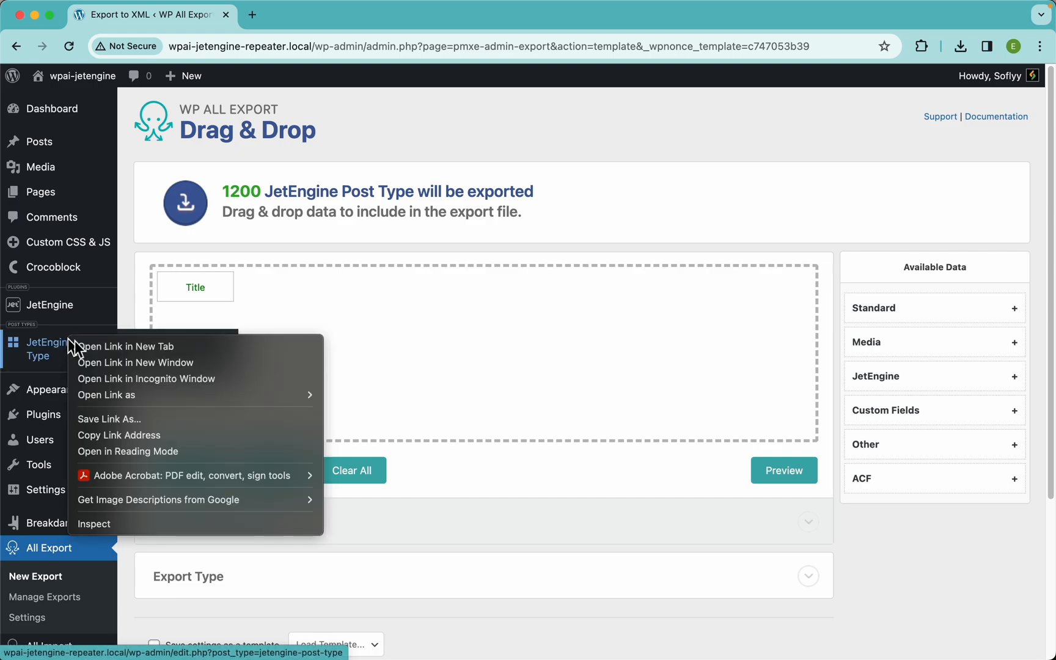
pyautogui.click(90, 346)
pyautogui.click(298, 17)
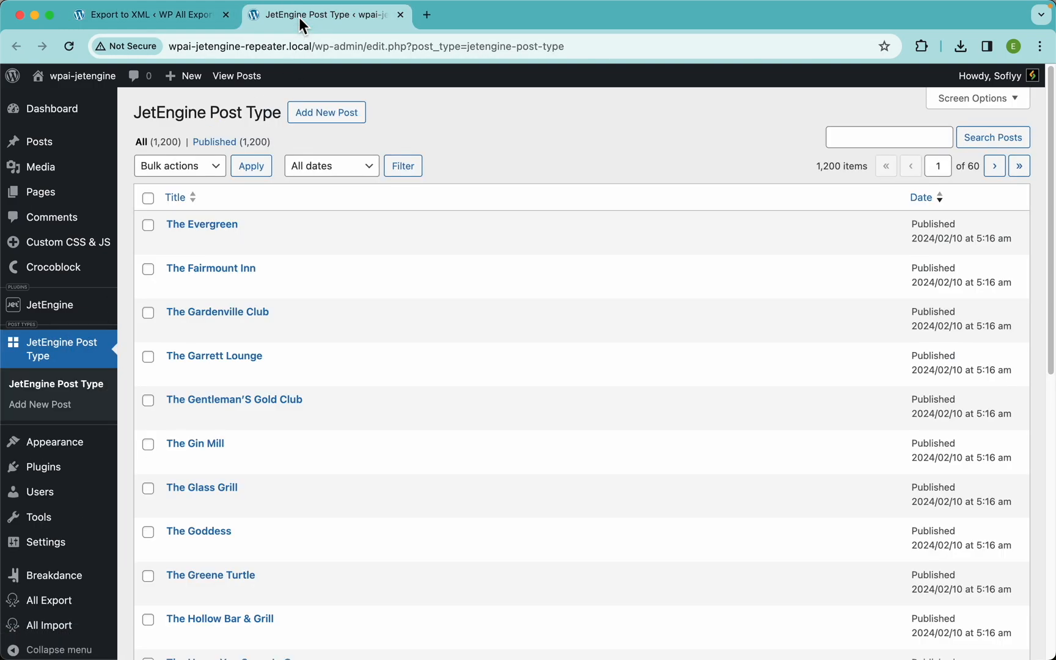
pyautogui.click(208, 225)
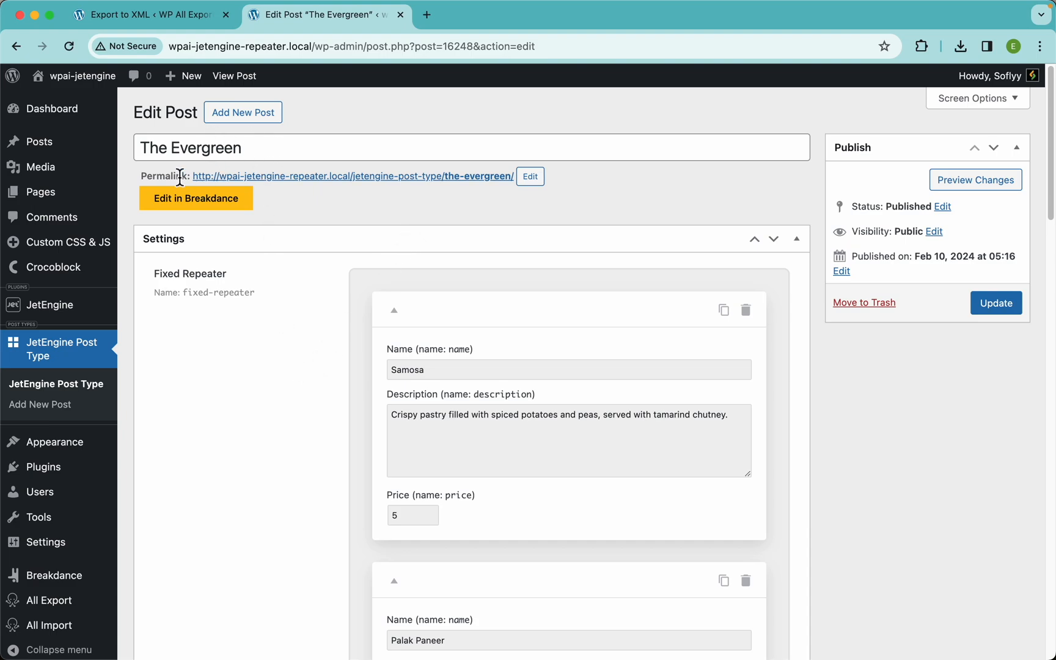
# Step: Examine the entries and subfields of the Fixed Repeater and Variable Repeater in "The Evergreen" post
pyautogui.scroll(-3, 413, 395)
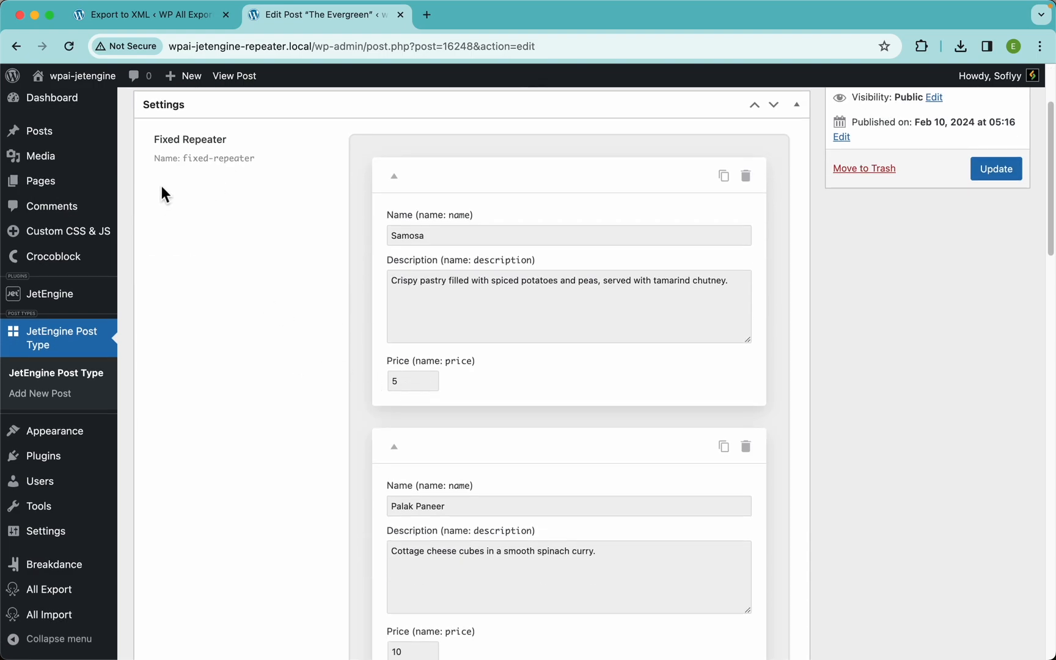
pyautogui.scroll(-3, 341, 322)
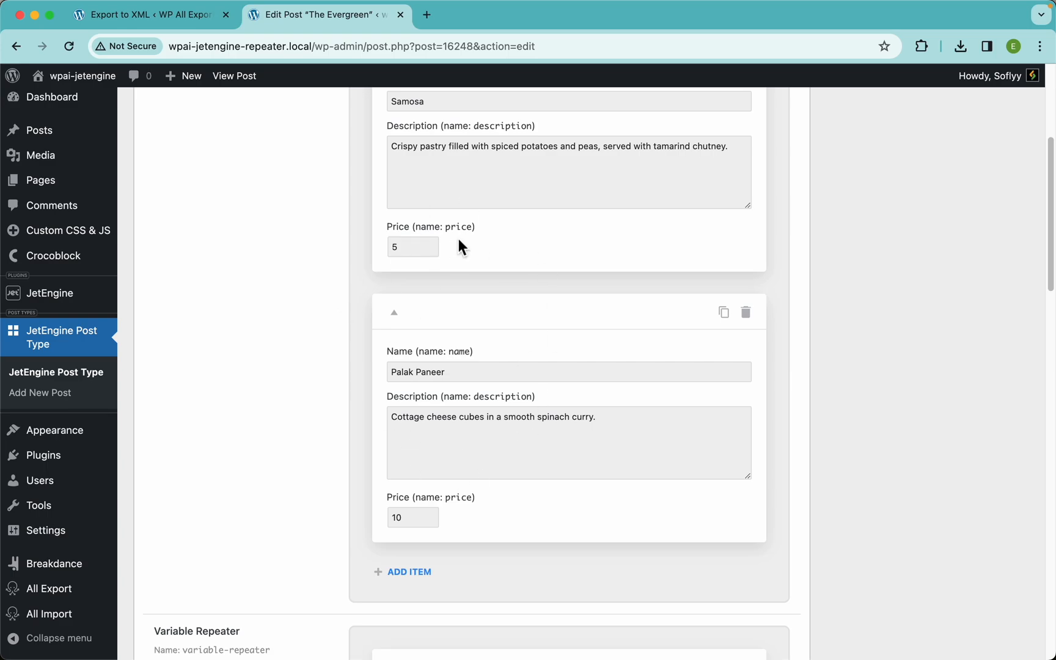
pyautogui.scroll(-12, 513, 424)
pyautogui.scroll(3, 486, 450)
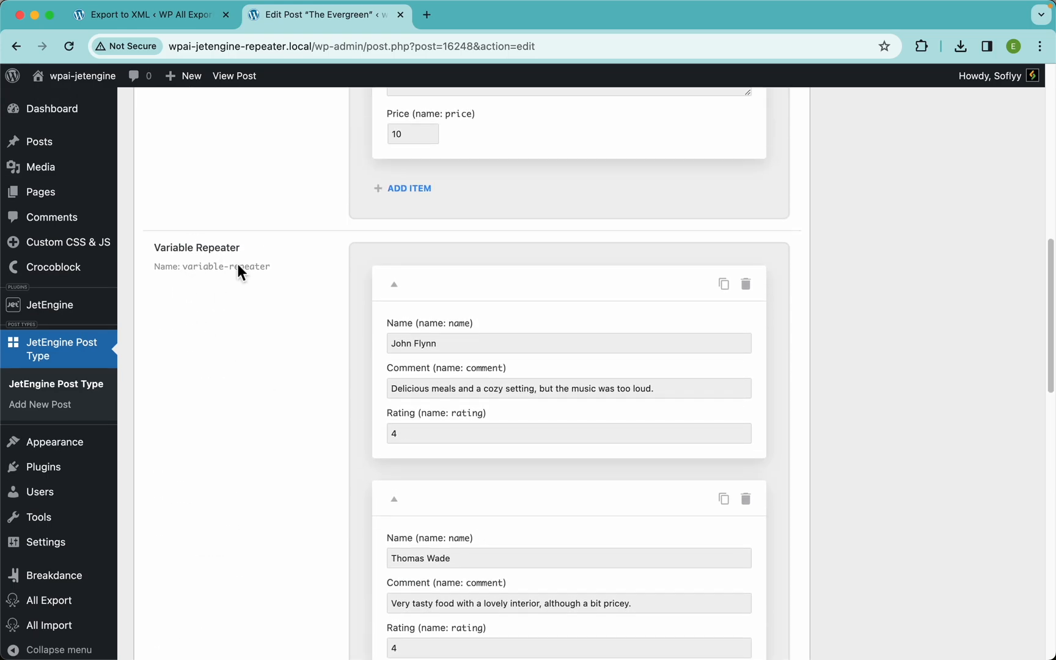
pyautogui.scroll(-3, 539, 354)
pyautogui.scroll(-20, 539, 354)
pyautogui.scroll(6, 521, 368)
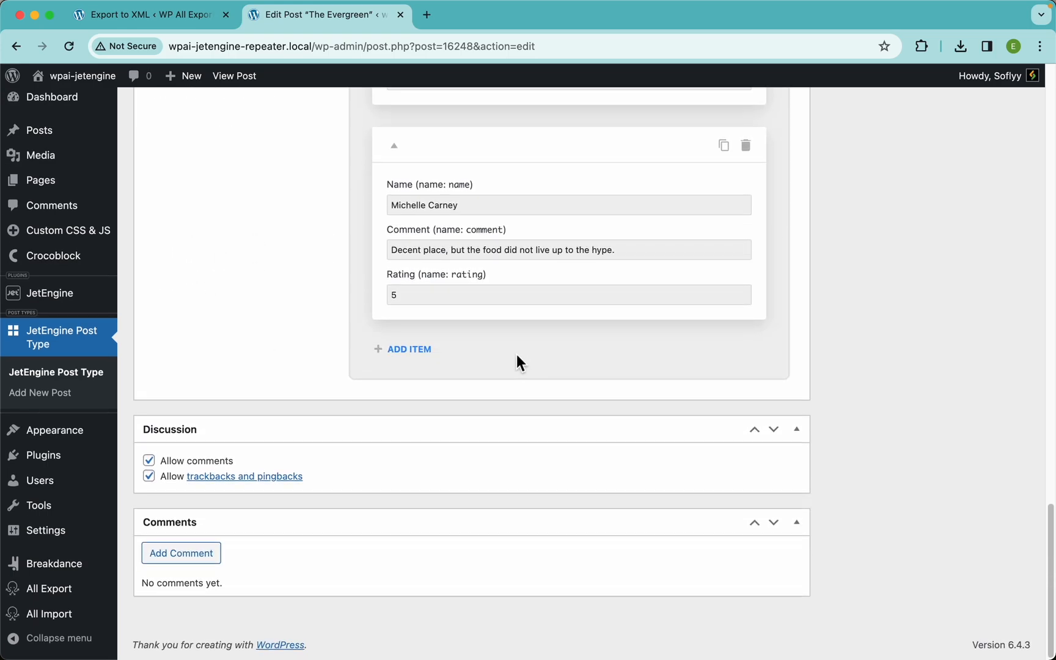
pyautogui.scroll(15, 532, 297)
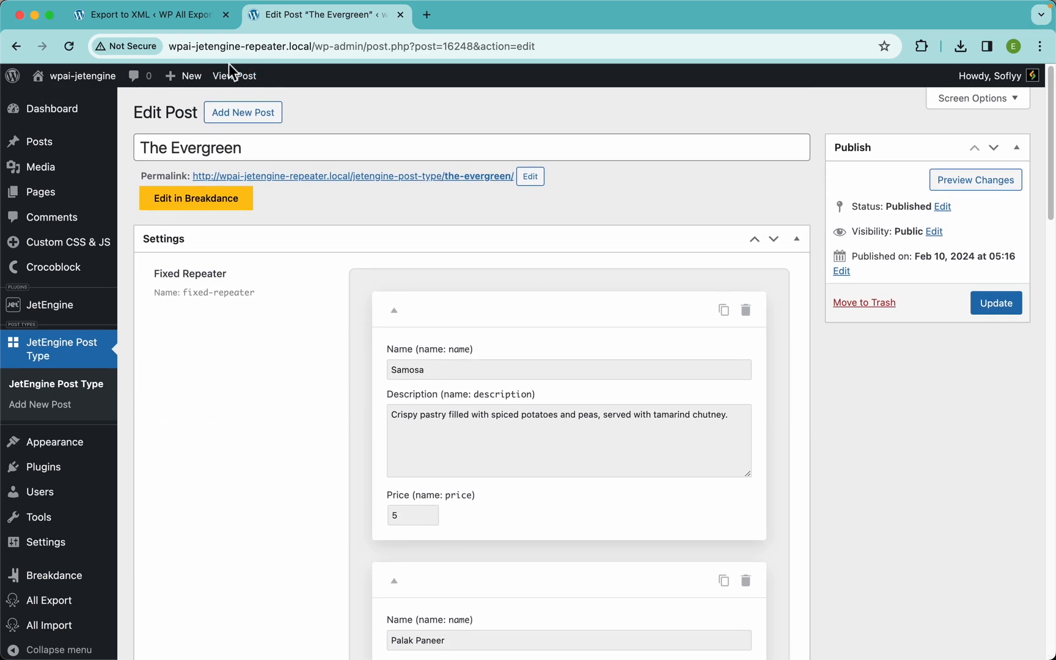
pyautogui.scroll(-3, 333, 380)
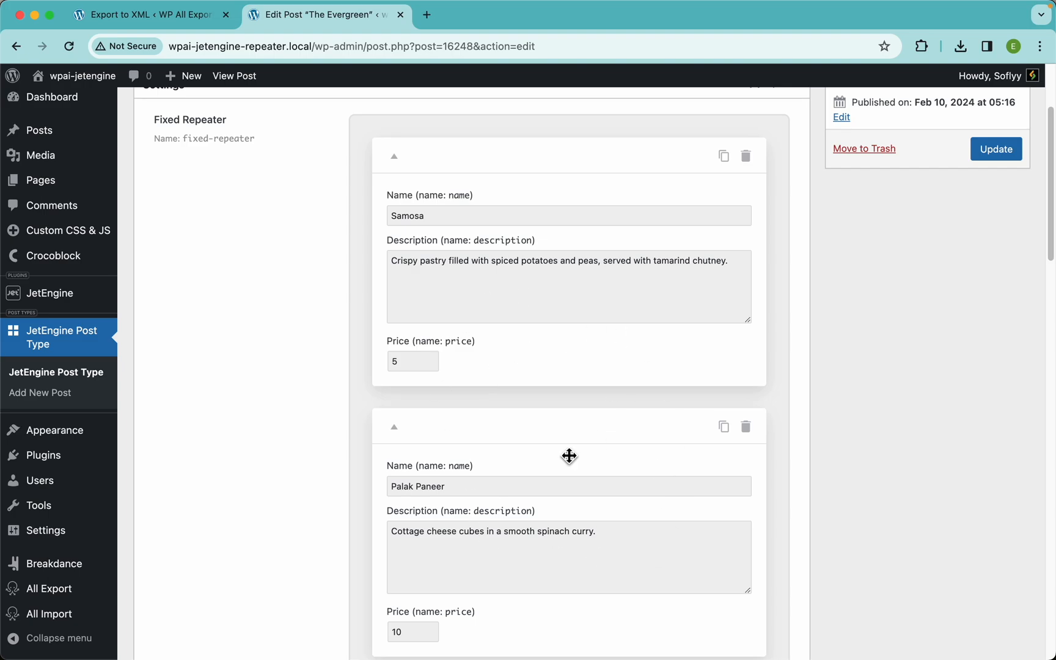
pyautogui.scroll(-10, 348, 327)
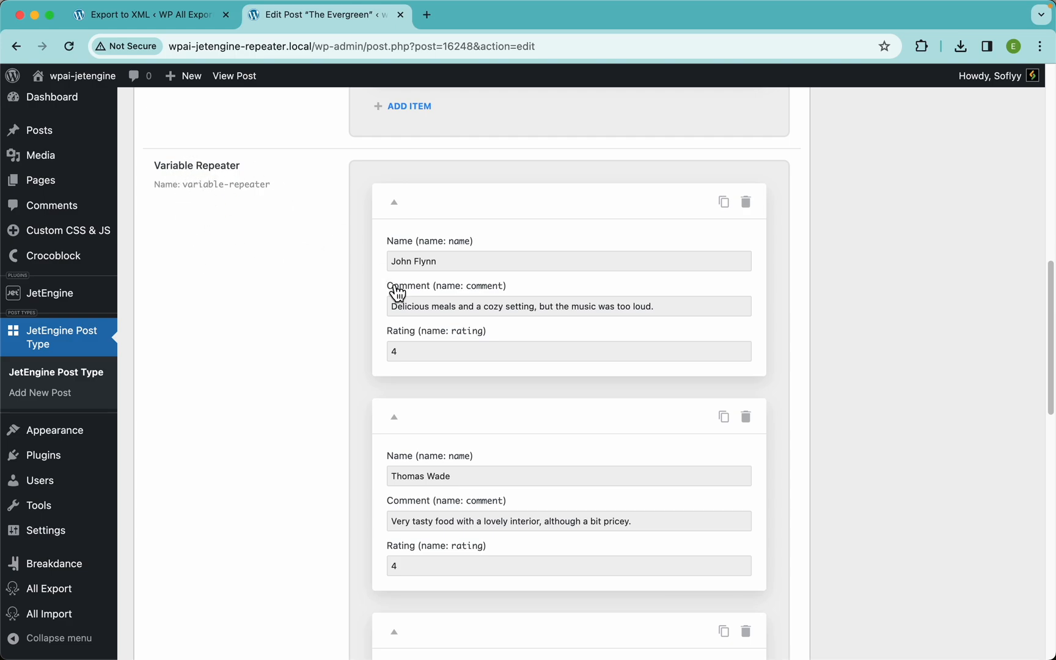
pyautogui.scroll(-6, 580, 358)
pyautogui.scroll(18, 581, 358)
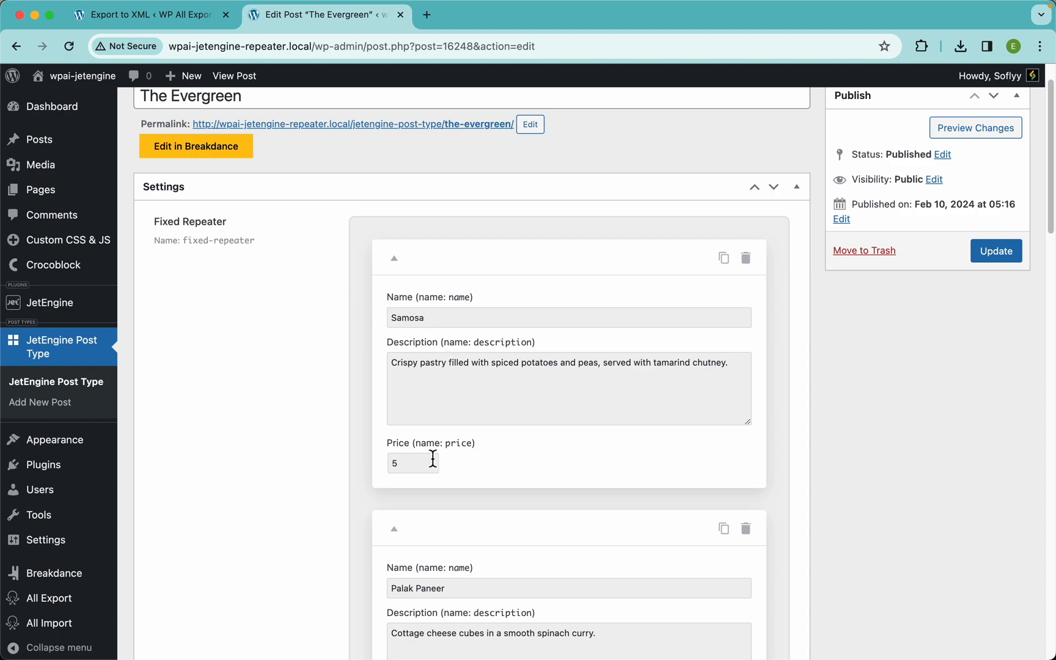
pyautogui.scroll(-10, 526, 449)
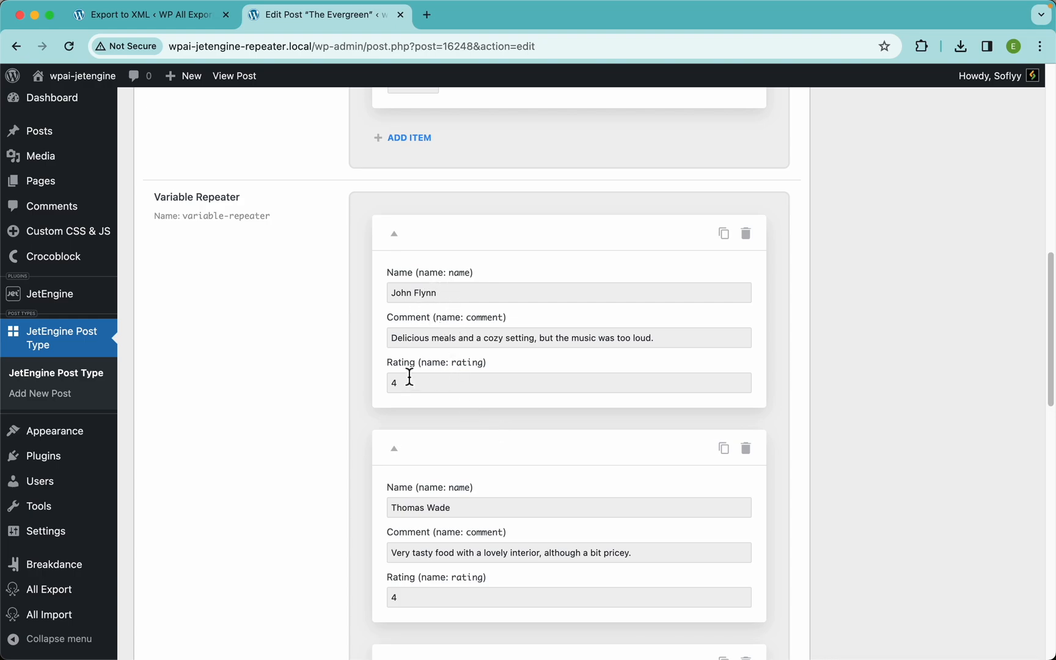
# Step: Return to the export template and add JetEngine's Fixed Repeater field after the Title column
pyautogui.click(176, 22)
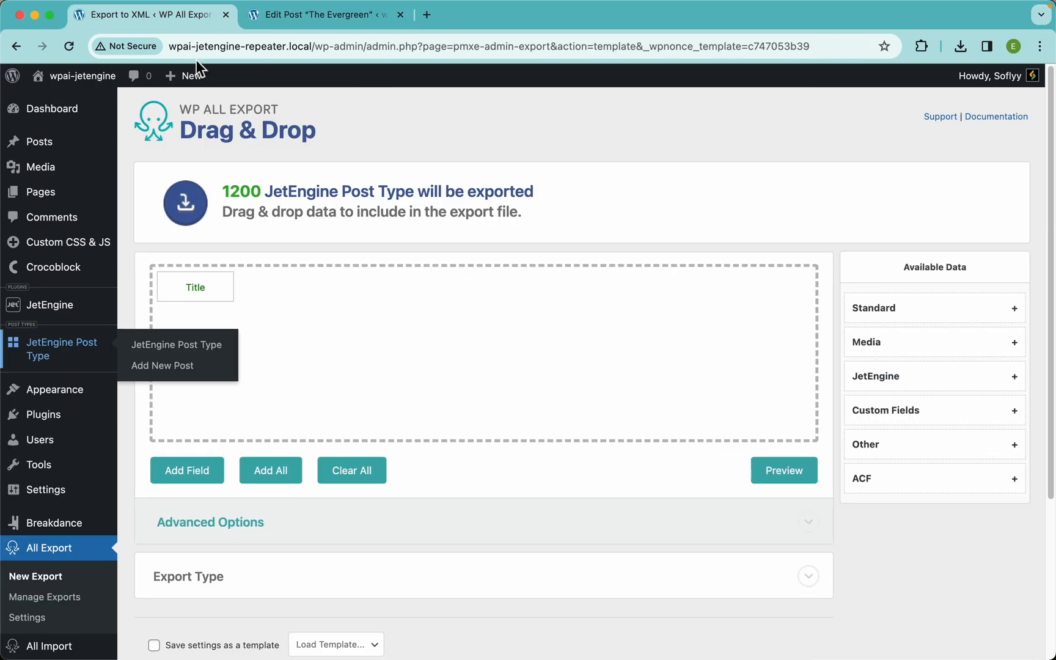
pyautogui.click(917, 387)
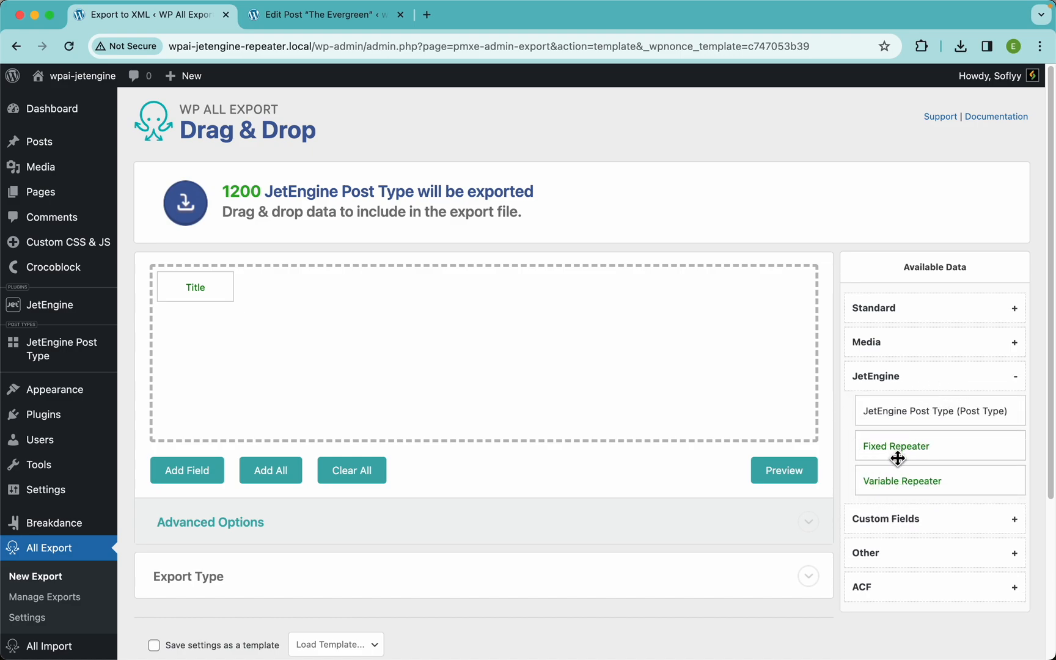
pyautogui.moveTo(897, 459); pyautogui.dragTo(626, 348)
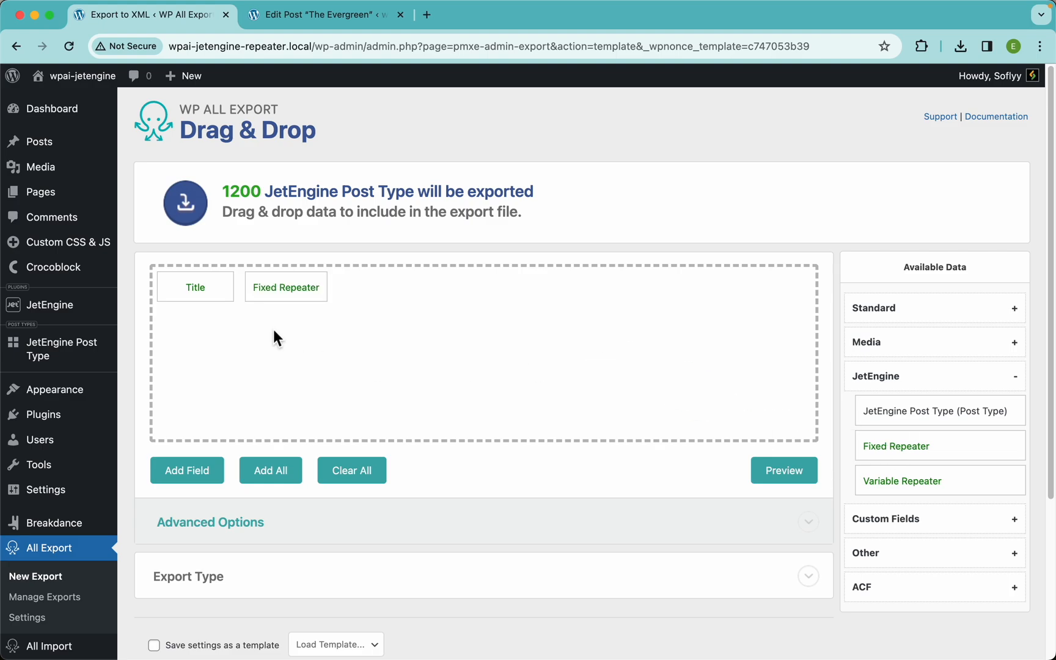
# Step: Preview the export and examine how the Fixed Repeater name, description and price values are separated within each row
pyautogui.click(779, 483)
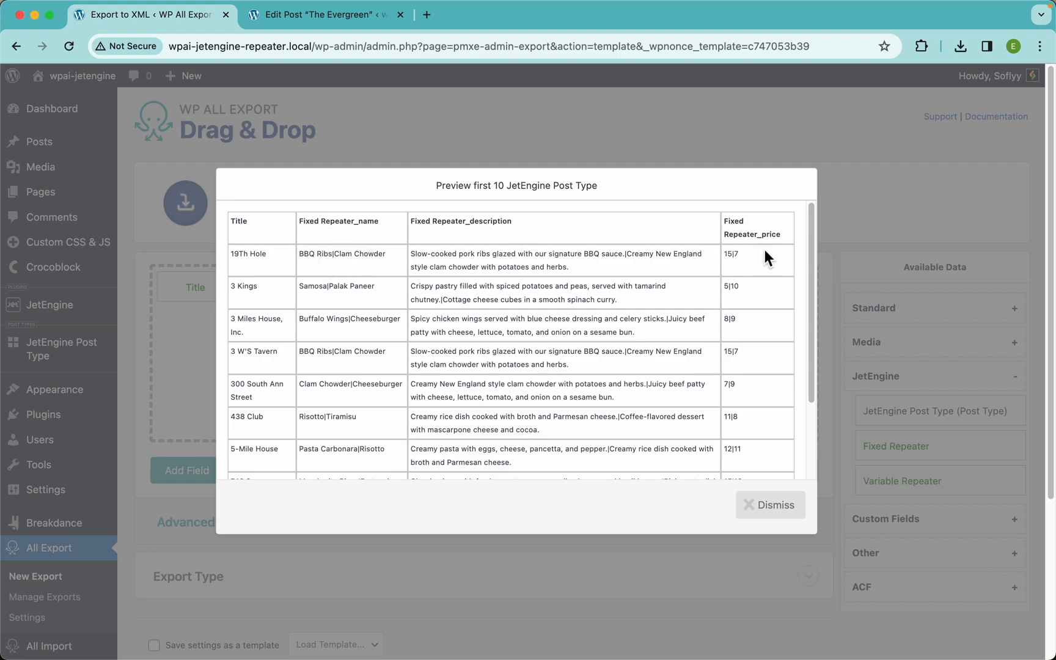
pyautogui.scroll(5, 413, 273)
pyautogui.hscroll(-10, 413, 273)
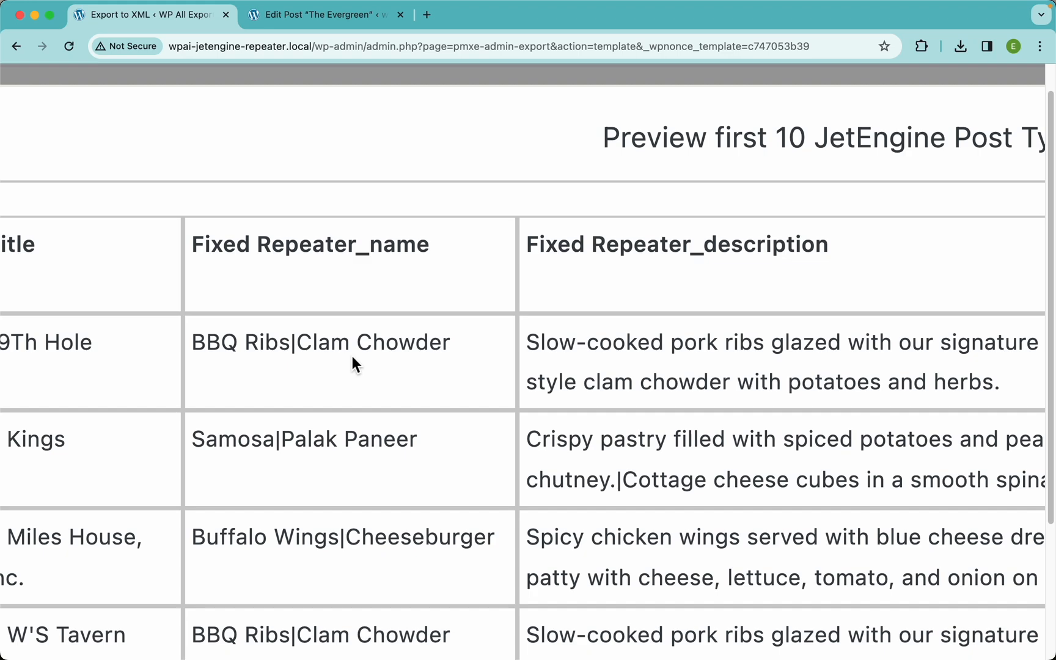
pyautogui.hscroll(10, 400, 351)
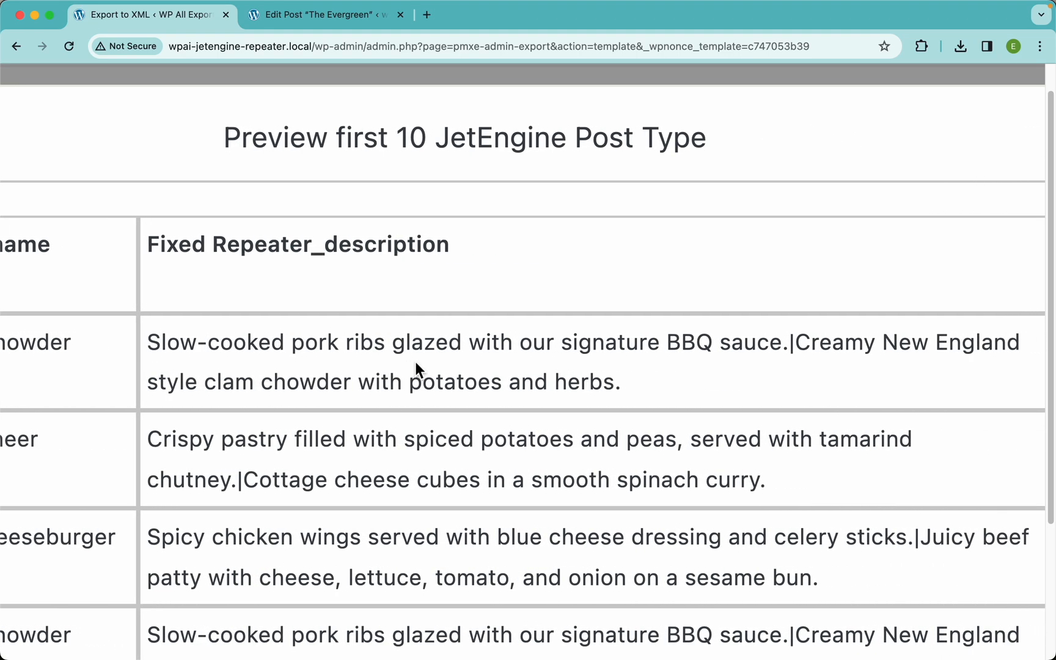
pyautogui.moveTo(789, 345); pyautogui.dragTo(155, 350)
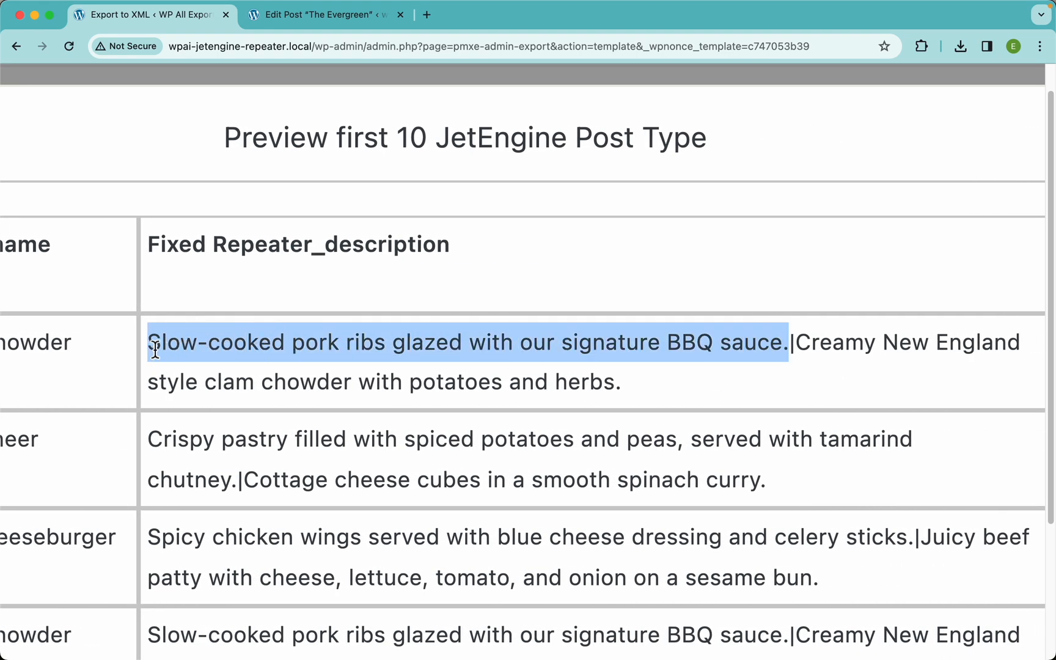
pyautogui.click(799, 347)
pyautogui.moveTo(799, 346); pyautogui.dragTo(734, 372)
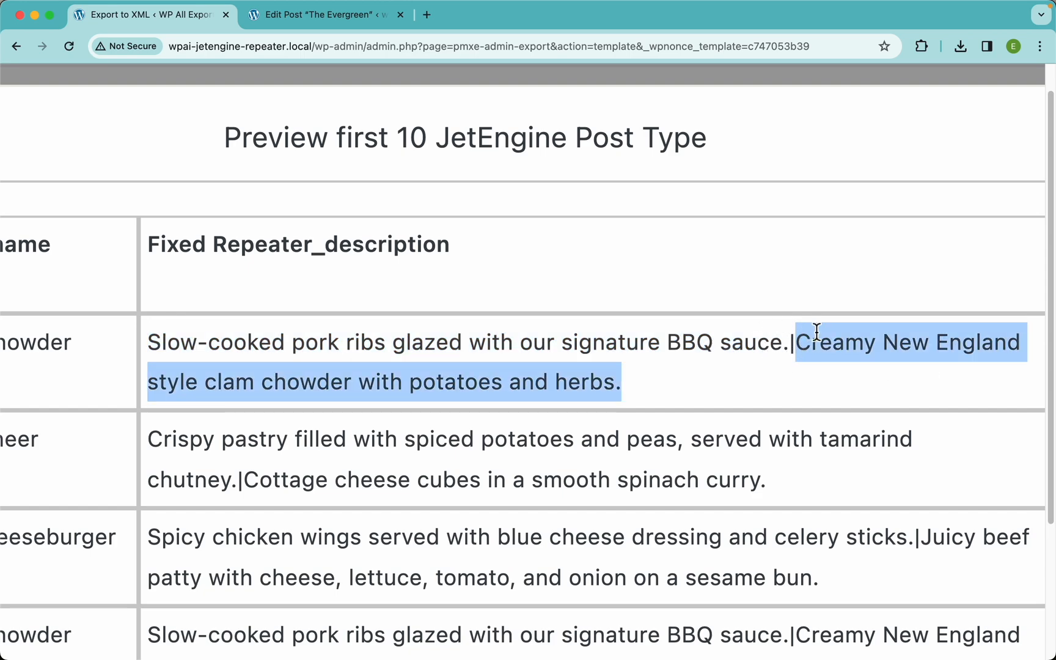
pyautogui.hscroll(10, 813, 333)
pyautogui.hscroll(5, 817, 332)
pyautogui.doubleClick(415, 345)
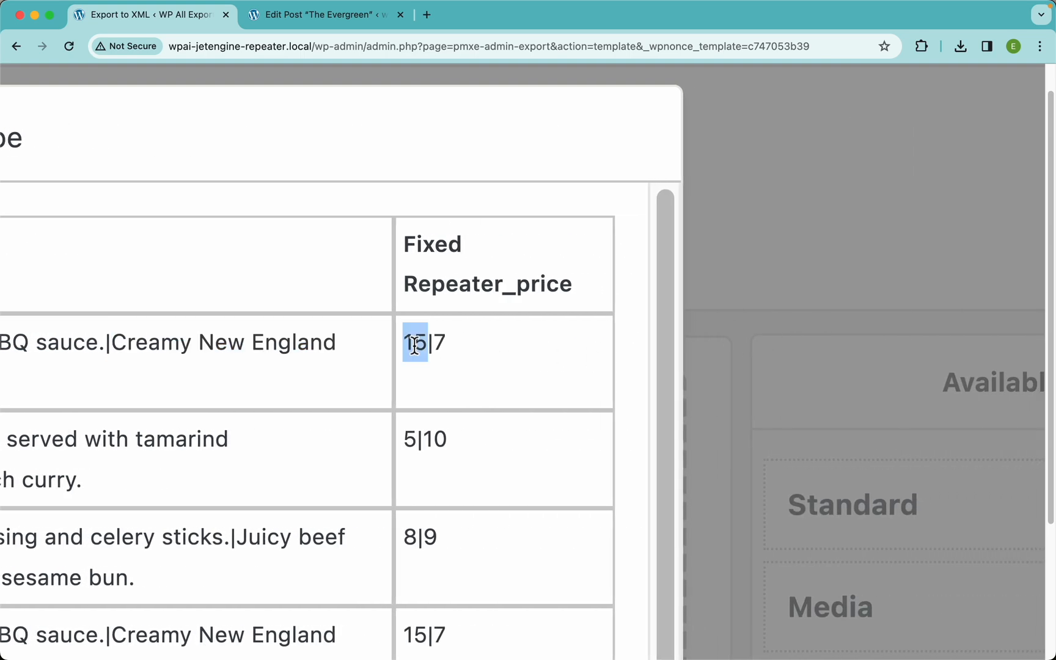
pyautogui.doubleClick(439, 343)
pyautogui.click(420, 358)
pyautogui.scroll(-5, 412, 356)
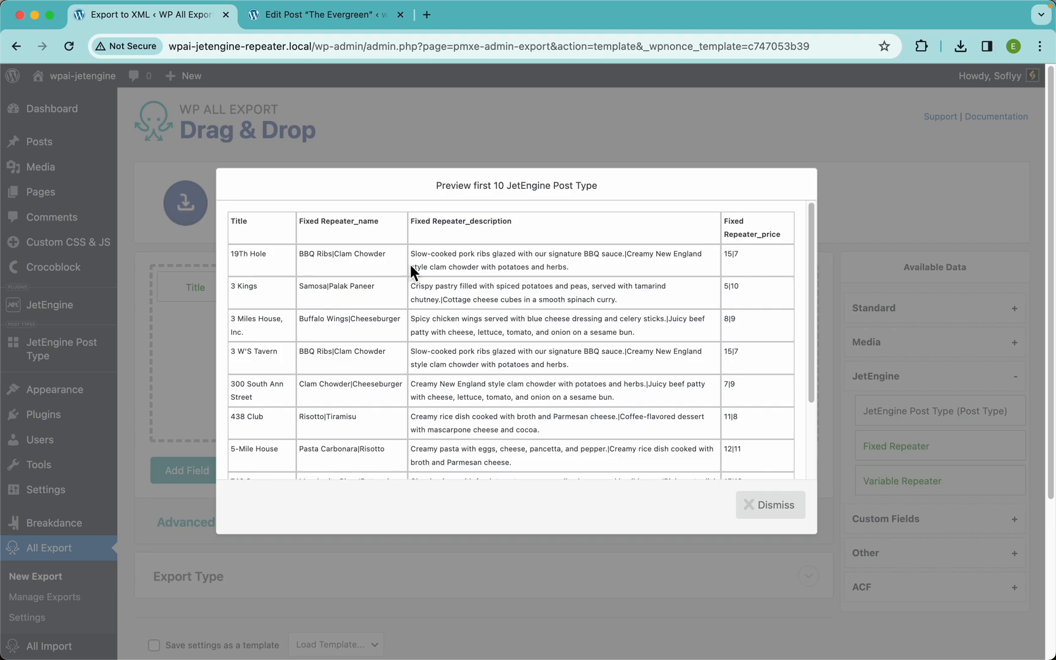
pyautogui.click(570, 146)
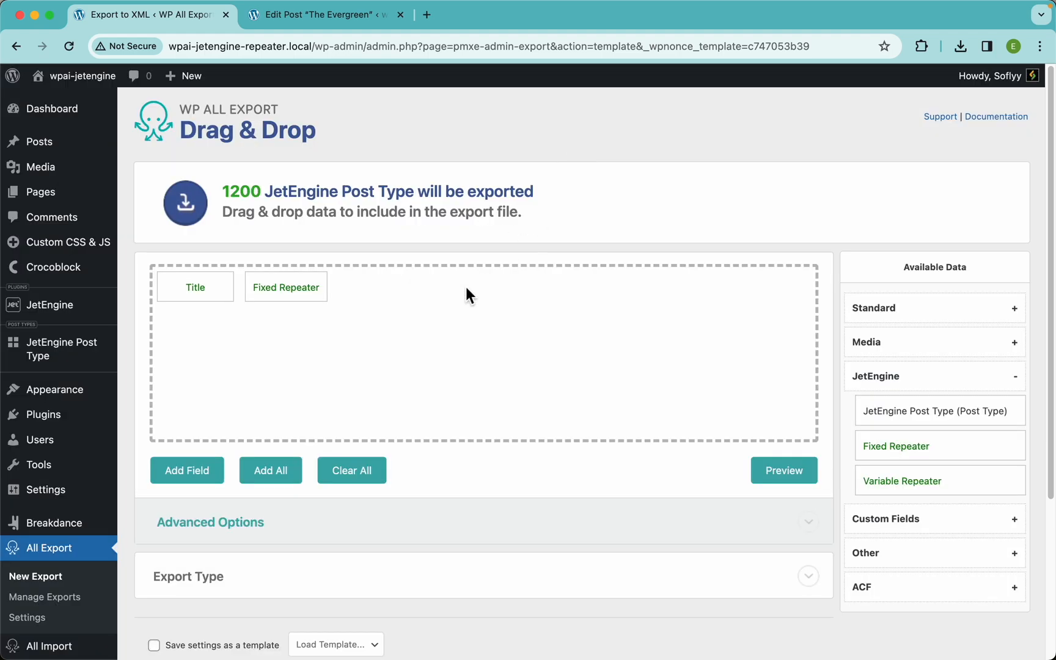
# Step: Set the Fixed Repeater export field to display each repeater row in its own csv line and save it
pyautogui.click(289, 293)
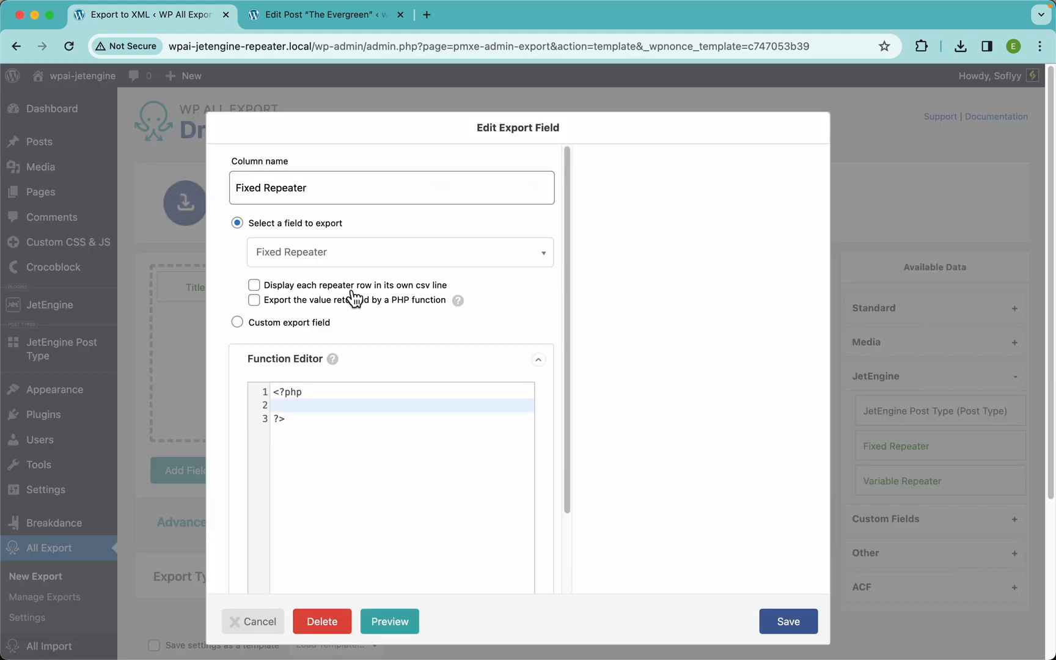
pyautogui.click(439, 286)
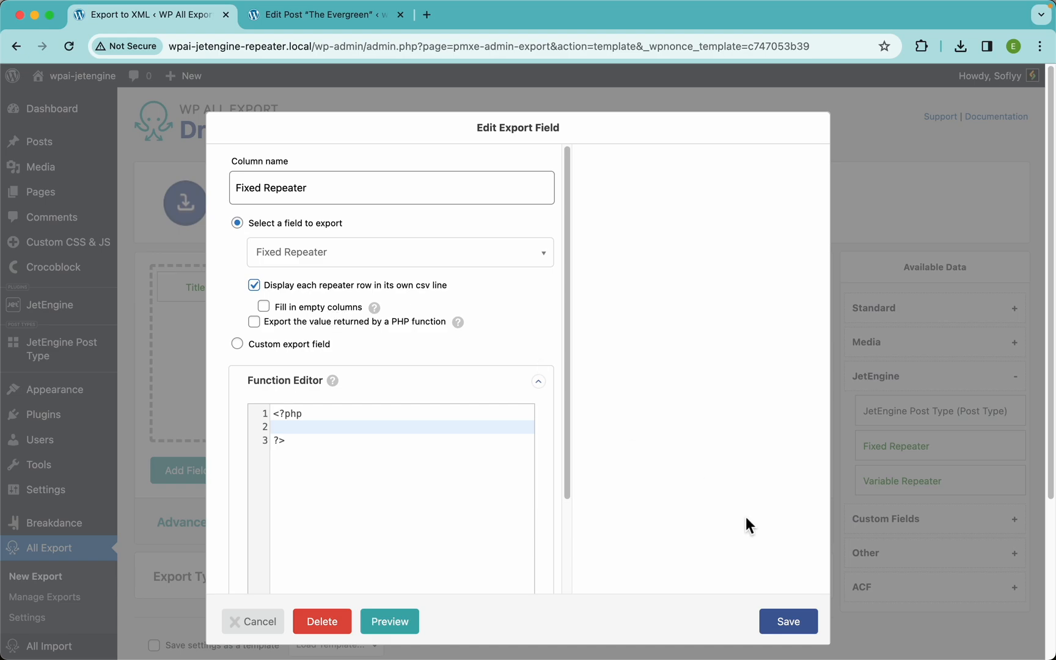
pyautogui.click(796, 625)
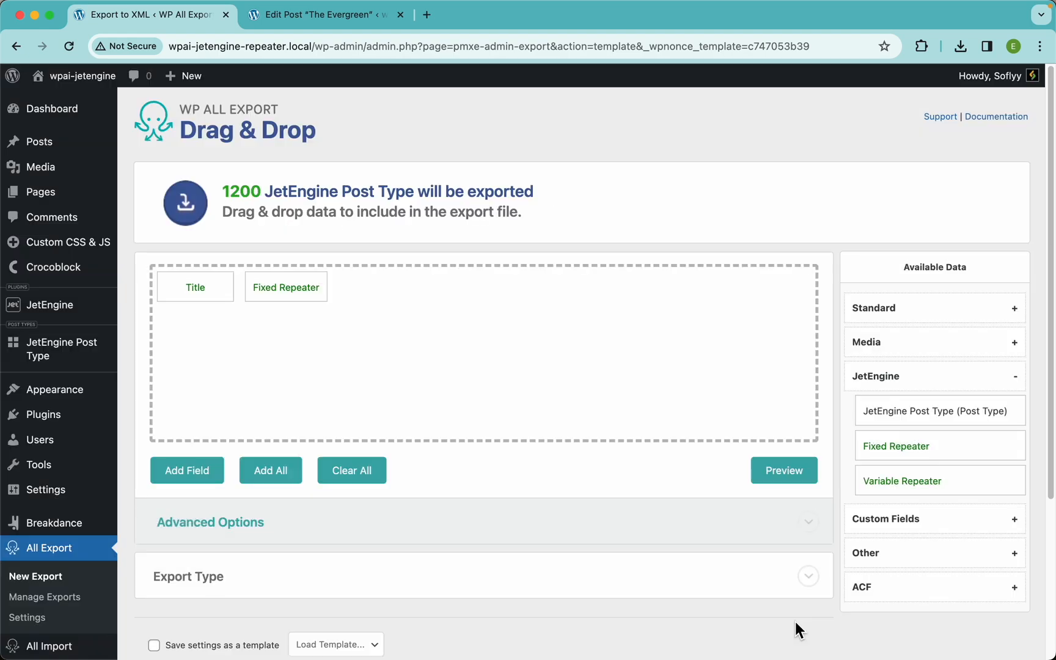
# Step: Preview the export and examine how each Fixed Repeater row is laid out in its own line beside the Title column
pyautogui.click(793, 478)
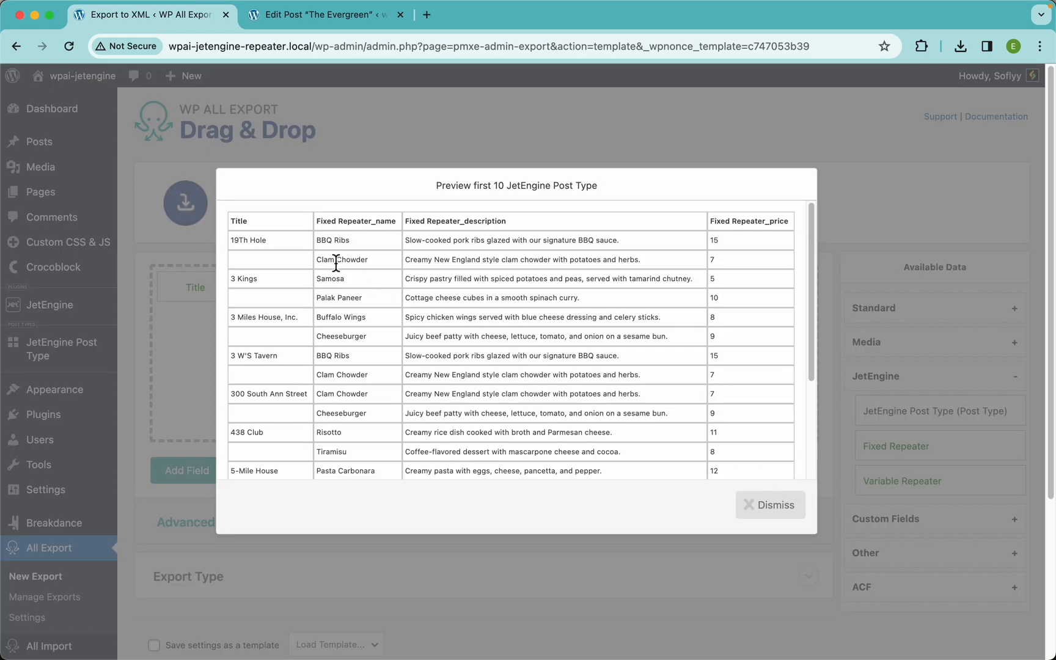
pyautogui.scroll(5, 335, 263)
pyautogui.moveTo(256, 306); pyautogui.dragTo(146, 305)
pyautogui.click(175, 358)
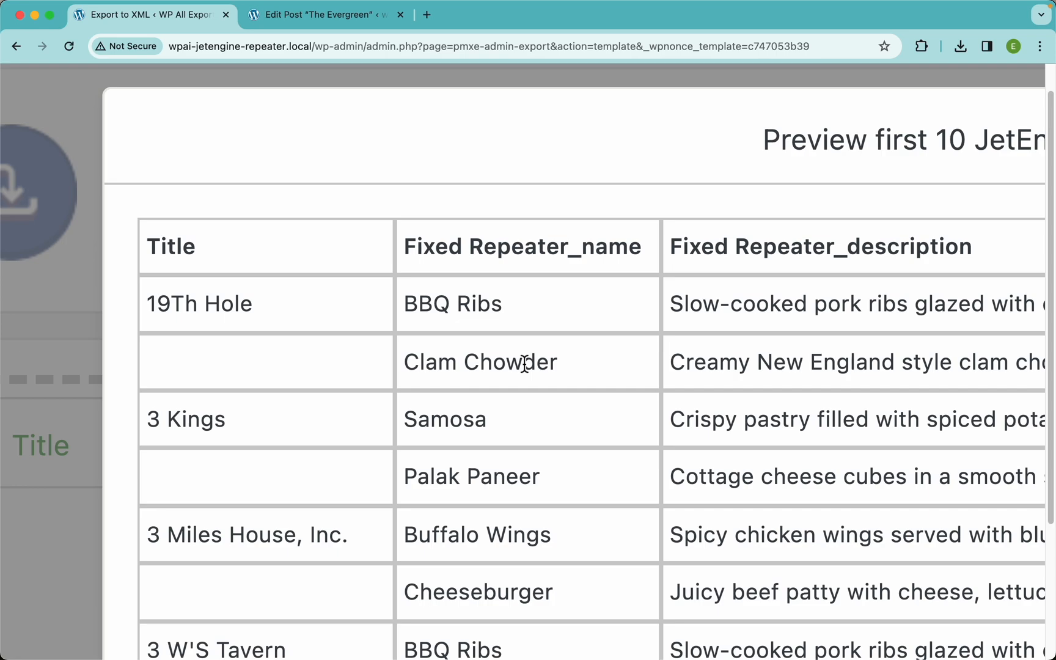
pyautogui.hscroll(5, 562, 323)
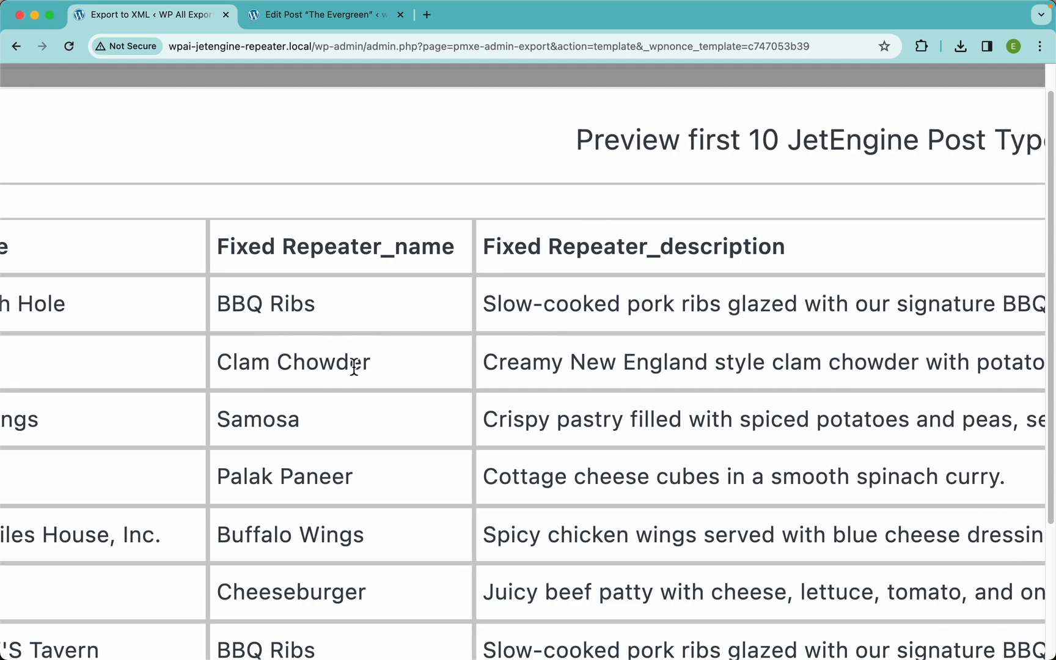
pyautogui.hscroll(15, 534, 339)
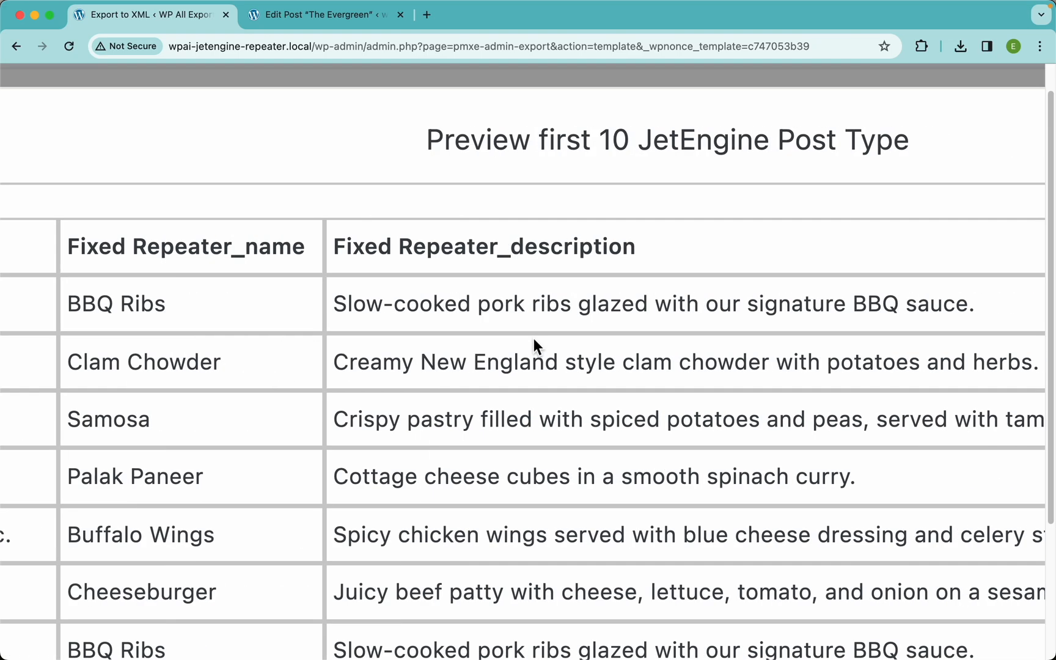
pyautogui.hscroll(-15, 571, 353)
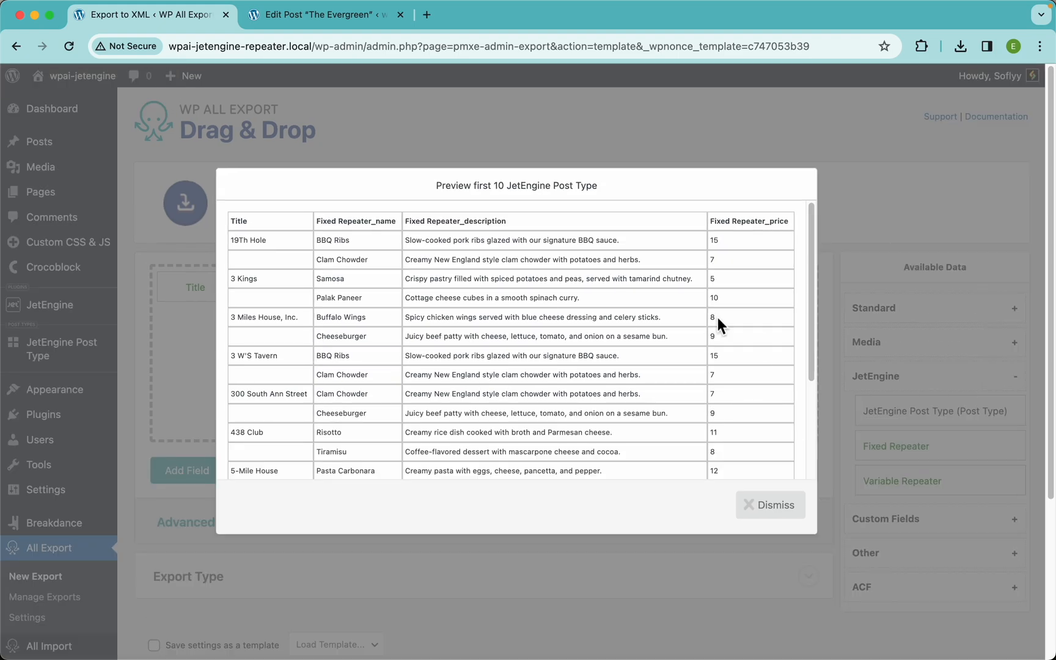
pyautogui.click(641, 130)
# Step: Enable filling in empty columns for the Fixed Repeater export field and save it
pyautogui.click(301, 285)
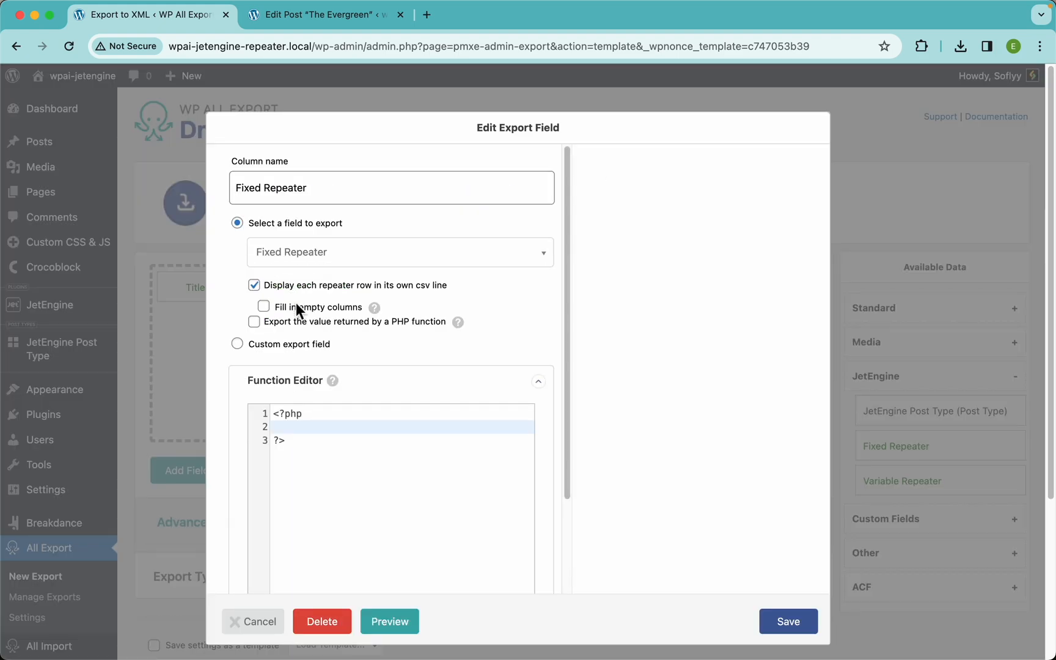
pyautogui.click(297, 309)
pyautogui.click(796, 608)
# Step: Preview the export again and check how the post titles are filled in for every Fixed Repeater line
pyautogui.click(785, 476)
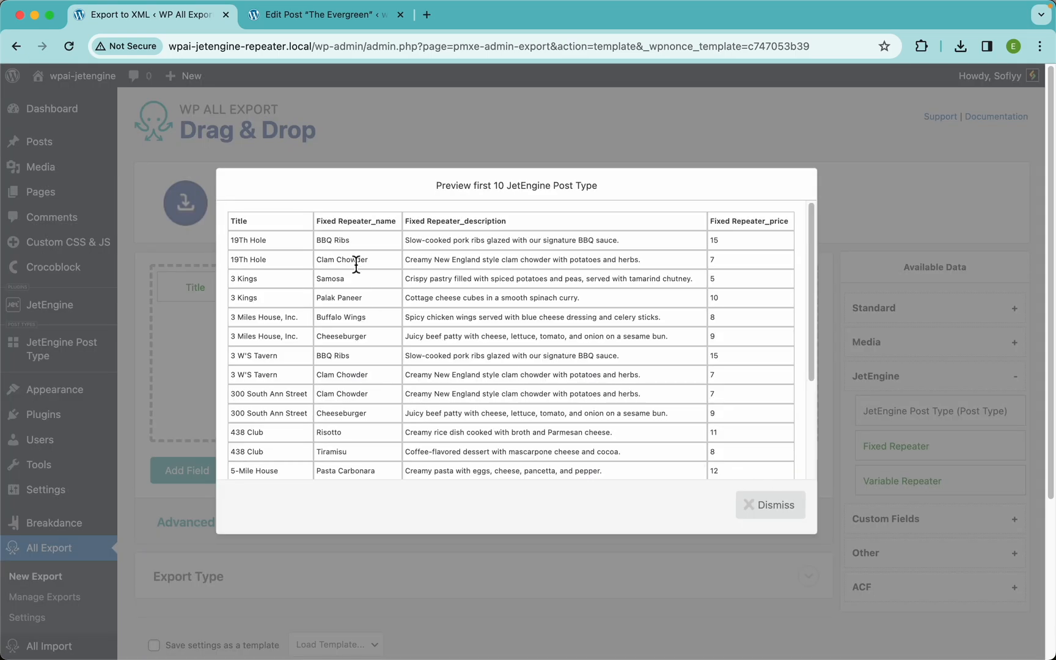
pyautogui.scroll(10, 332, 260)
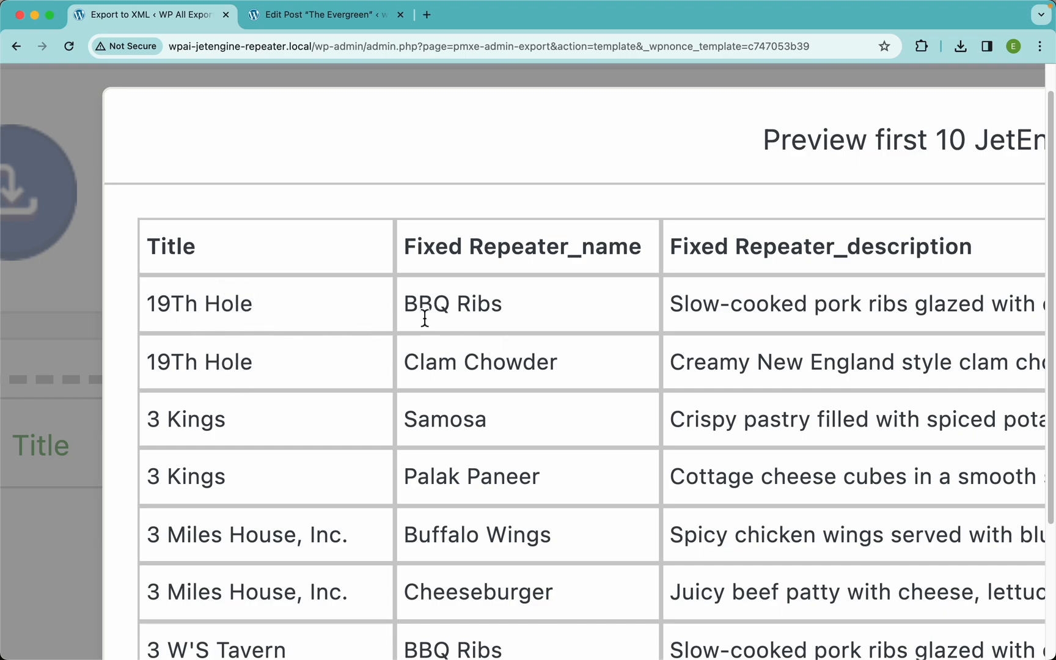
pyautogui.hscroll(3, 424, 294)
pyautogui.scroll(-5, 453, 329)
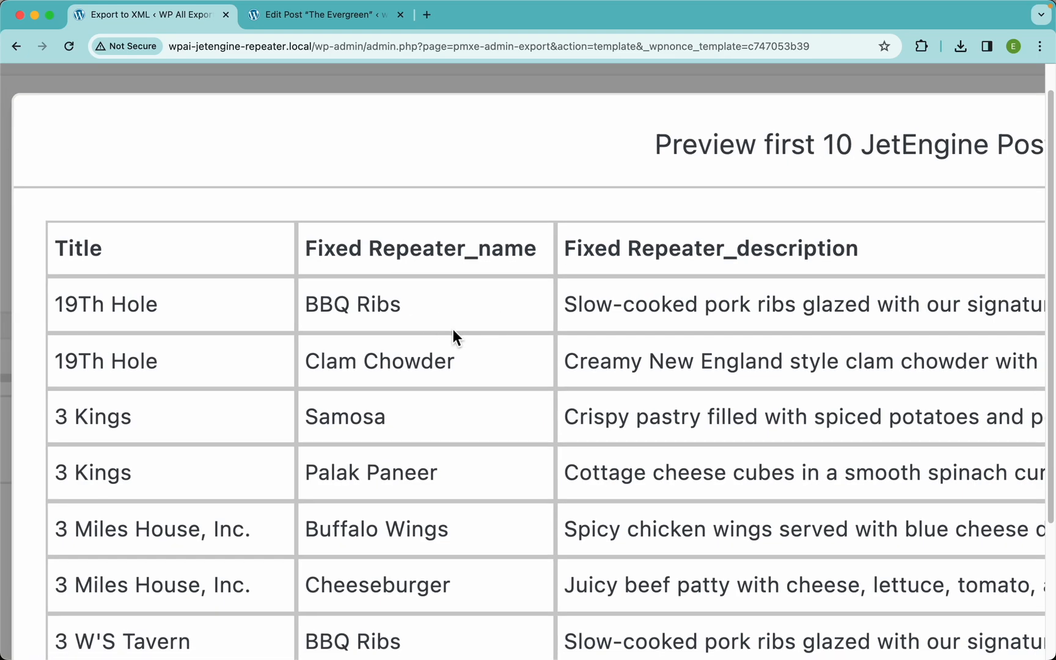
pyautogui.click(775, 505)
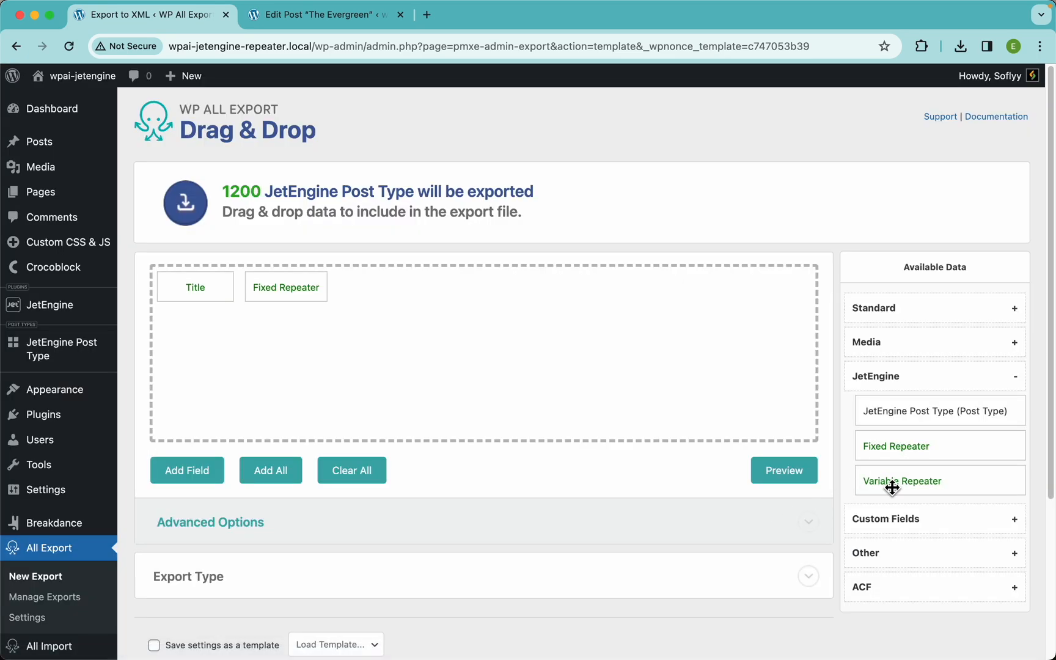
# Step: Add JetEngine's Variable Repeater after Fixed Repeater, and turn off Fixed Repeater's fill-in and own-csv-line options
pyautogui.moveTo(891, 484); pyautogui.dragTo(617, 351)
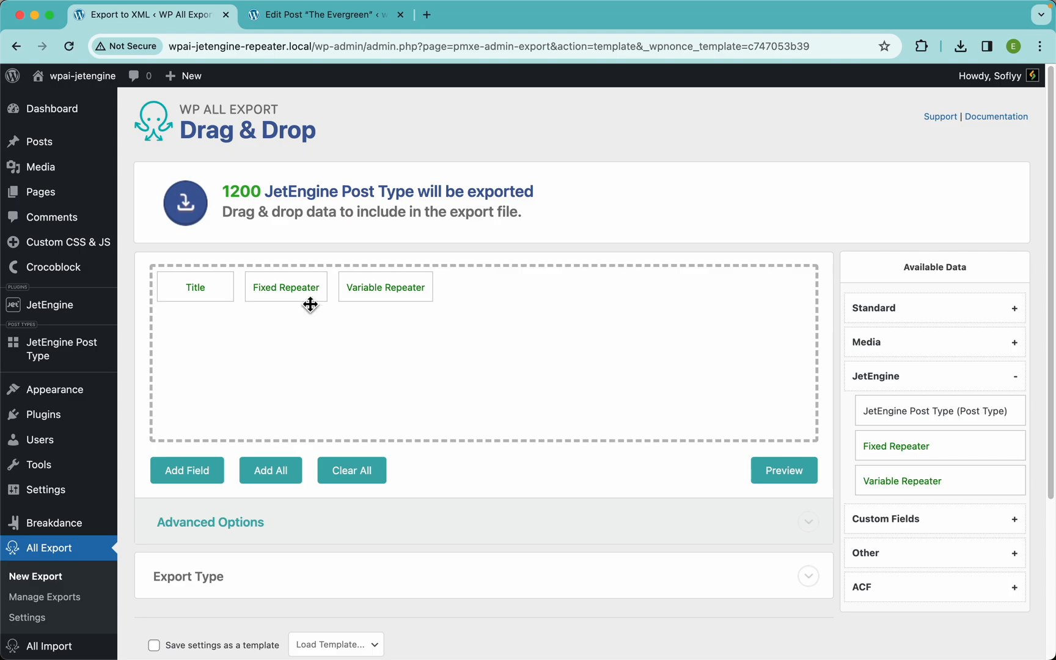
pyautogui.click(287, 290)
pyautogui.click(322, 308)
pyautogui.click(335, 286)
pyautogui.click(776, 611)
# Step: Preview the export with both repeaters and examine how the Variable Repeater name, comment and rating values are combined
pyautogui.click(789, 474)
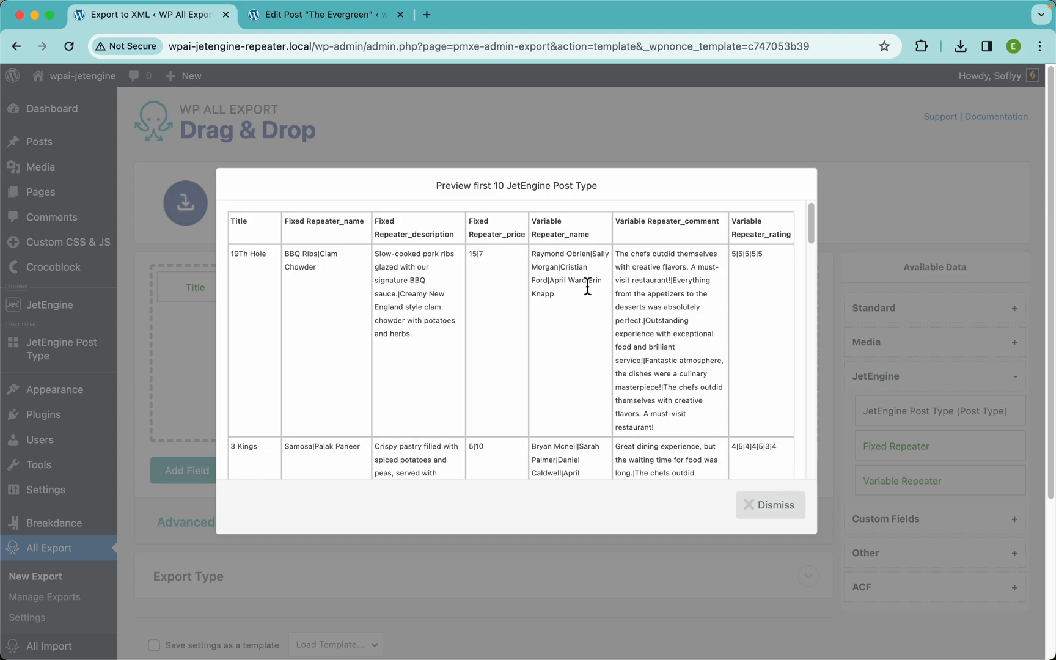
pyautogui.scroll(10, 603, 258)
pyautogui.hscroll(3, 603, 258)
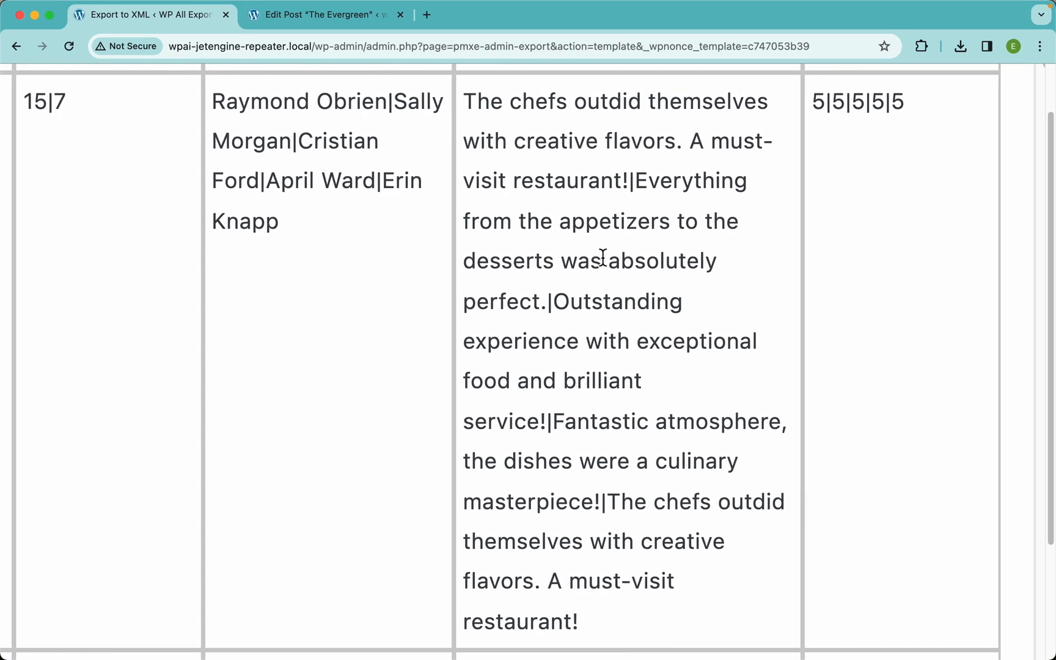
pyautogui.scroll(2, 603, 259)
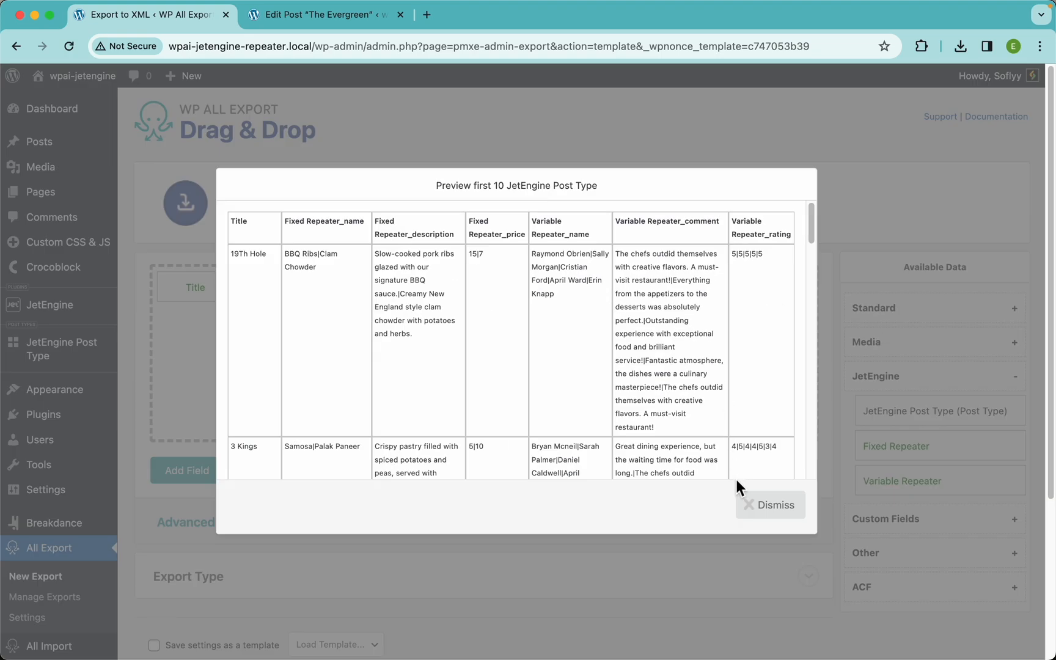
pyautogui.click(764, 507)
# Step: Set the Variable Repeater export field to display each repeater row in its own csv line with empty columns filled in, and save it
pyautogui.click(405, 291)
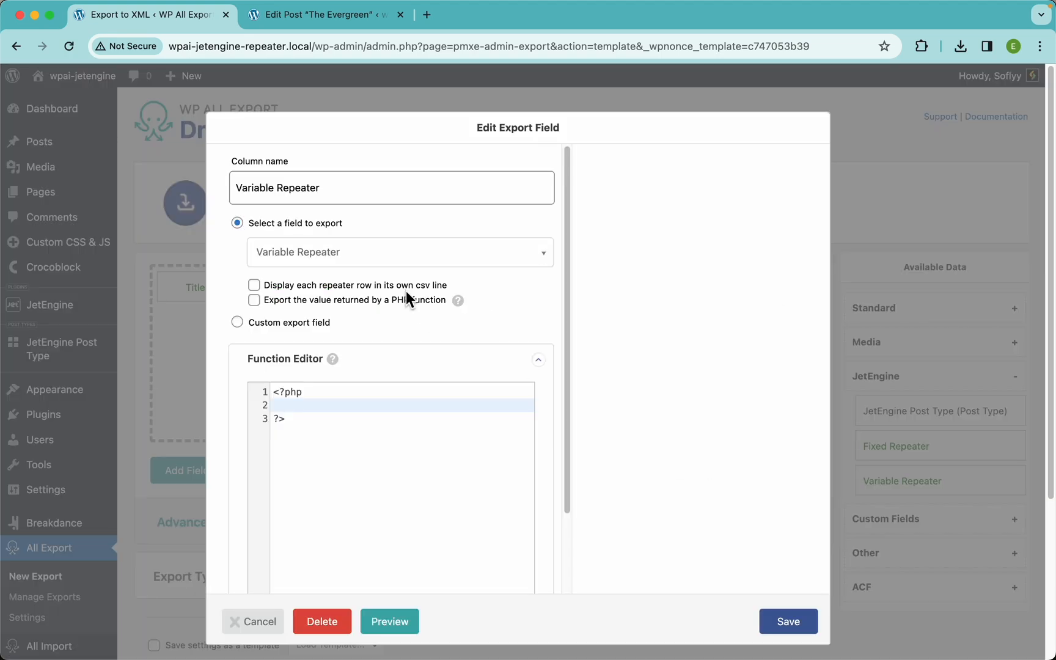
pyautogui.click(303, 289)
pyautogui.click(302, 308)
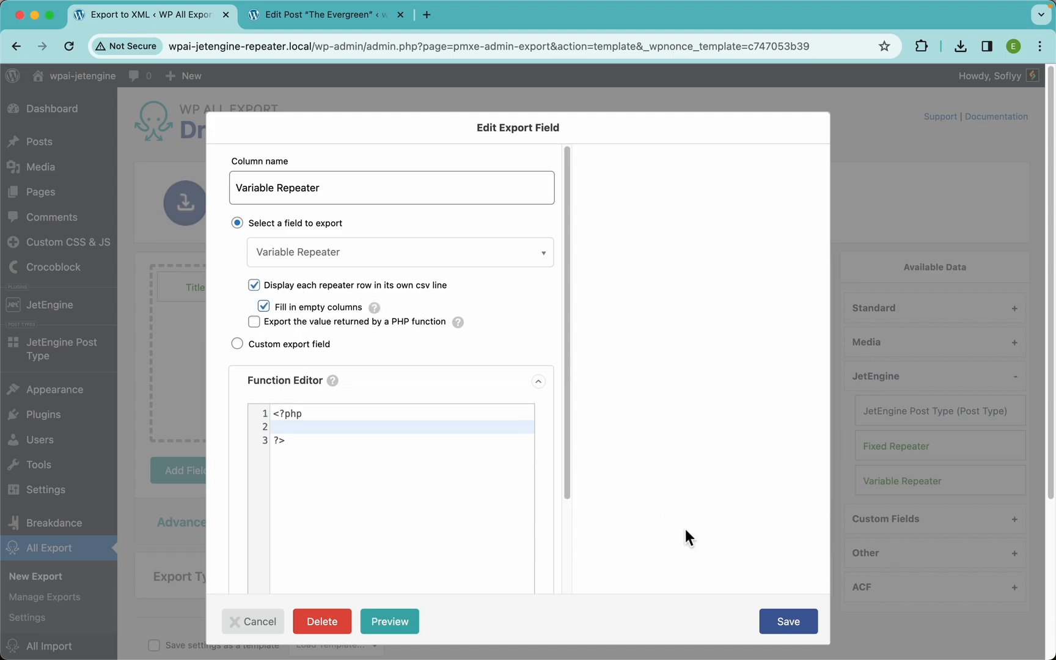
pyautogui.click(789, 621)
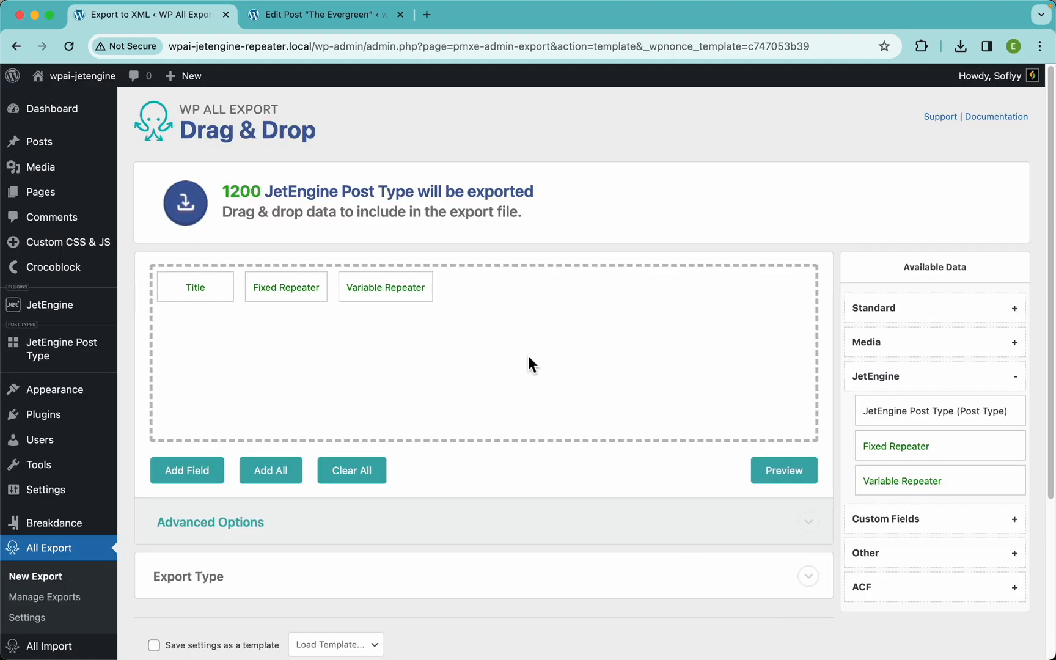
# Step: Preview the export and compare the combined Fixed Repeater values with the separate Variable Repeater lines
pyautogui.click(783, 477)
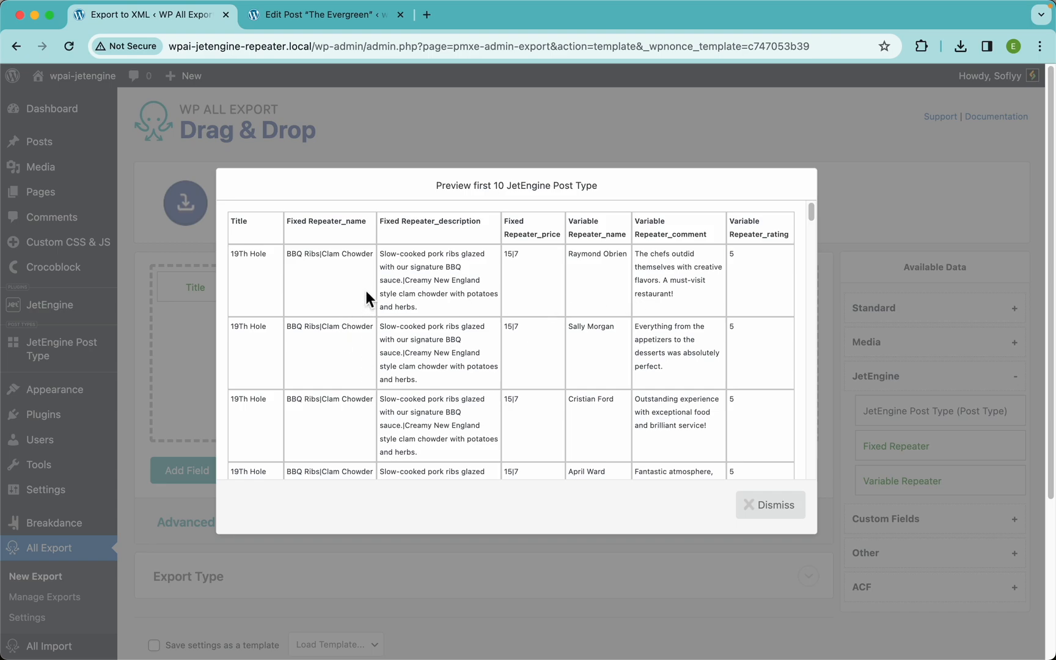
pyautogui.scroll(-5, 366, 375)
pyautogui.scroll(-2, 366, 377)
pyautogui.scroll(7, 366, 377)
pyautogui.click(589, 132)
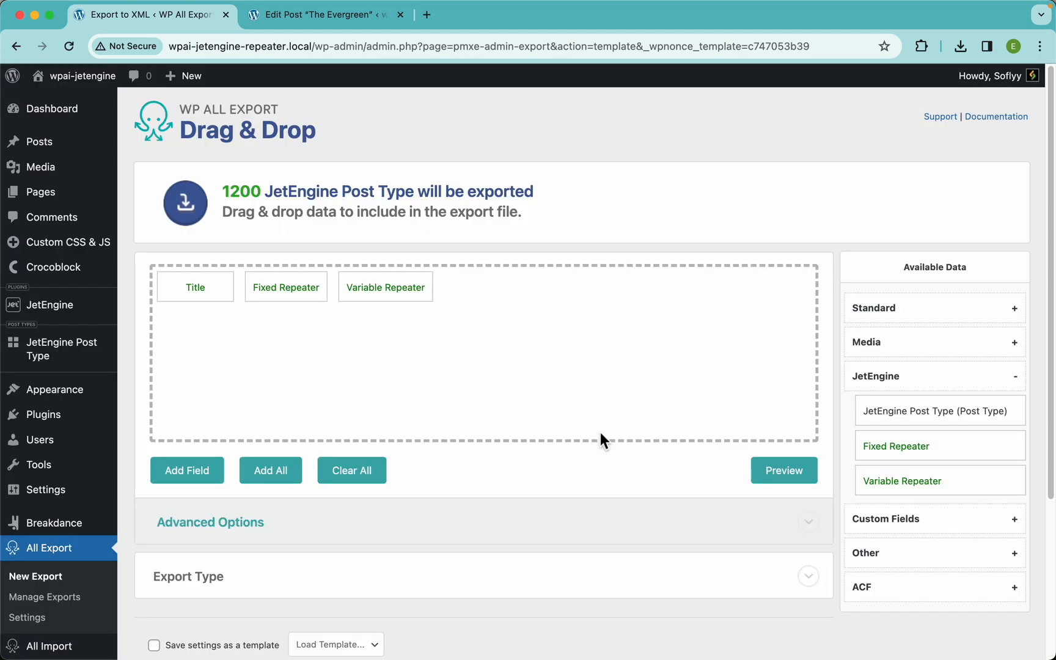
# Step: Open the export type settings and review the Spreadsheet and Feed choices, including the available spreadsheet file formats
pyautogui.scroll(-5, 599, 437)
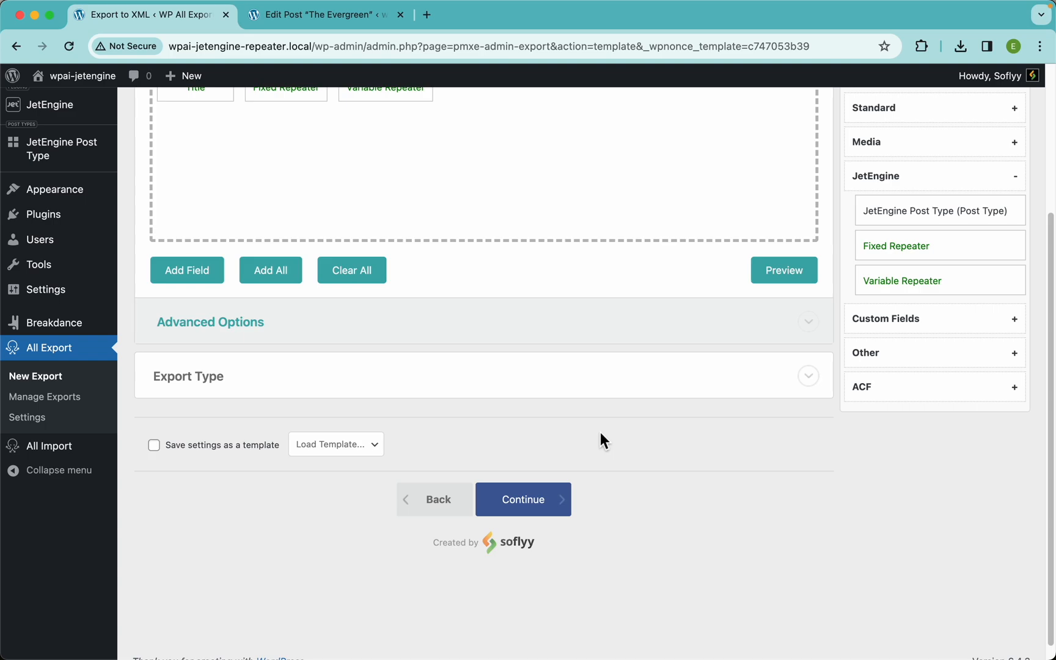
pyautogui.scroll(5, 600, 440)
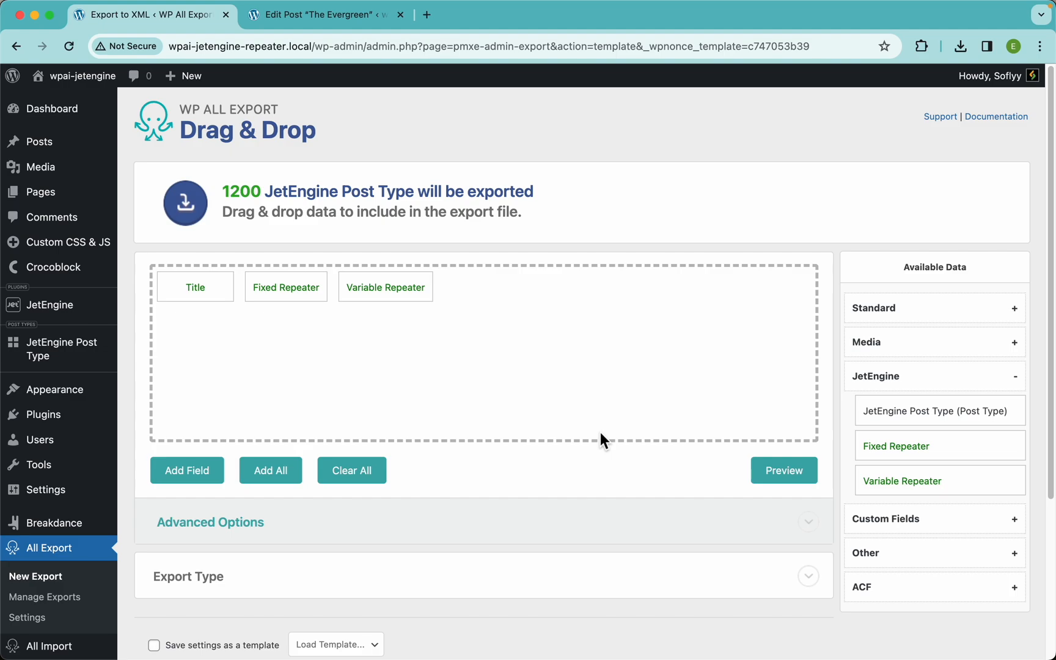
pyautogui.scroll(-3, 415, 361)
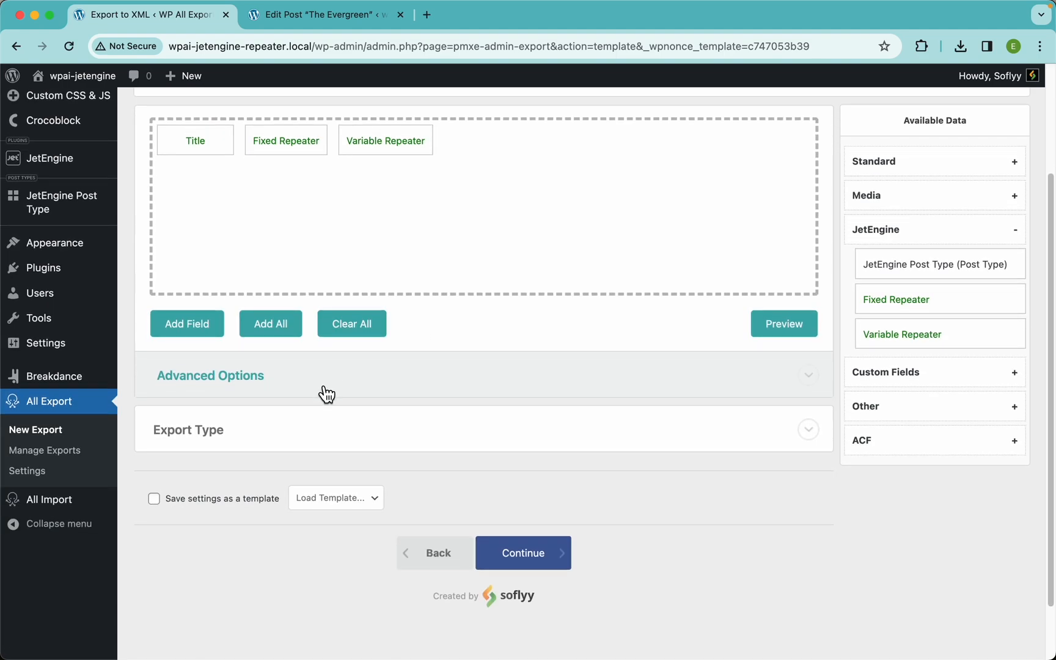
pyautogui.click(226, 431)
pyautogui.scroll(-3, 340, 405)
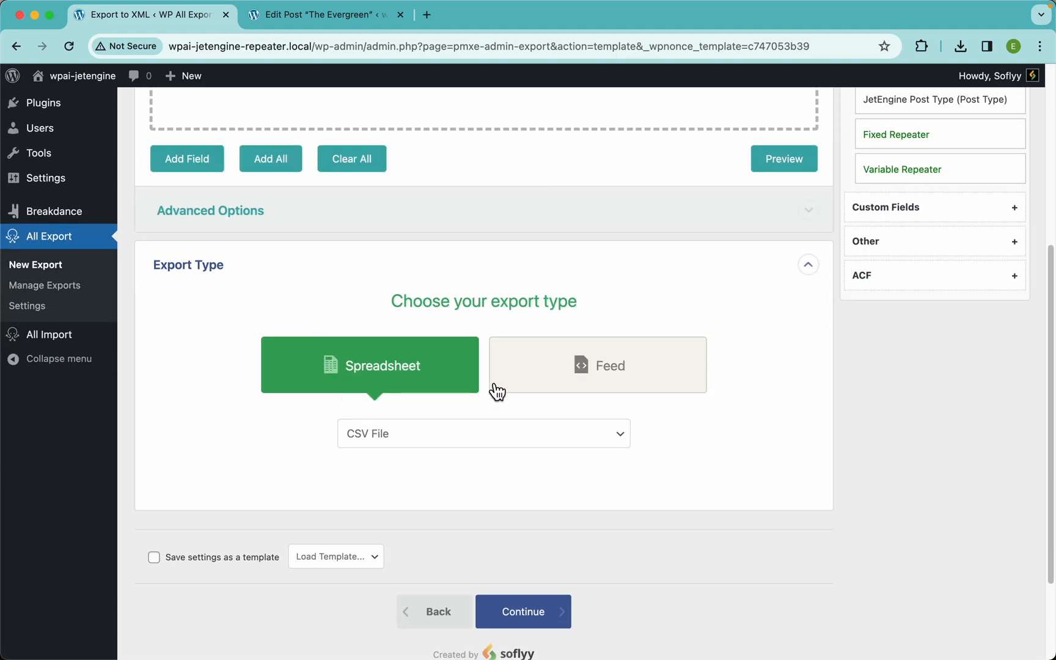
pyautogui.click(563, 382)
pyautogui.click(428, 383)
pyautogui.click(616, 382)
pyautogui.click(373, 381)
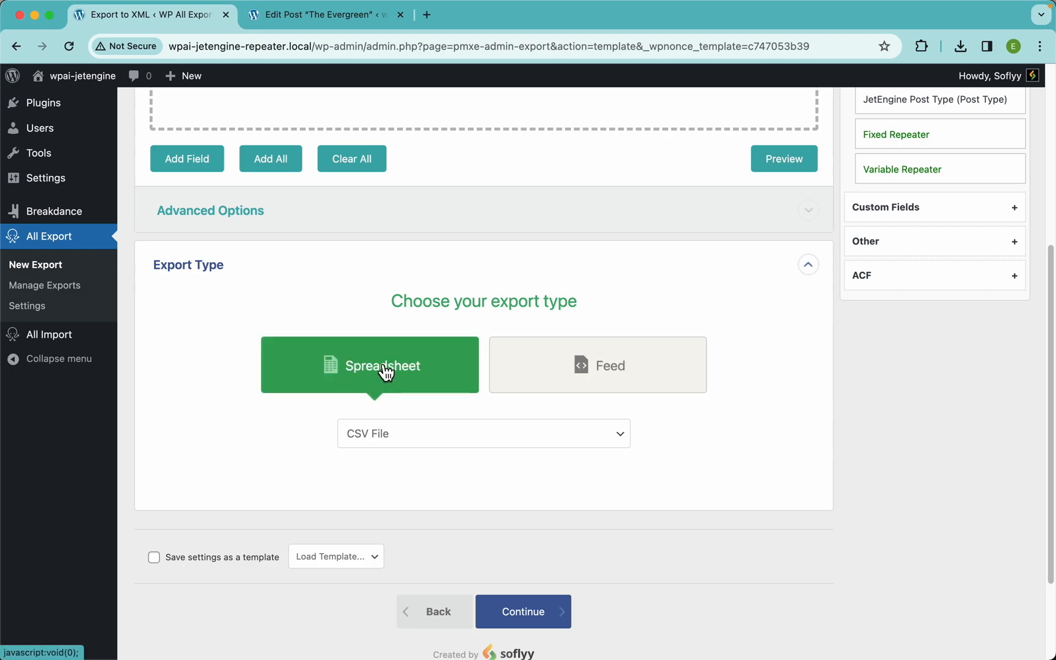
pyautogui.click(403, 440)
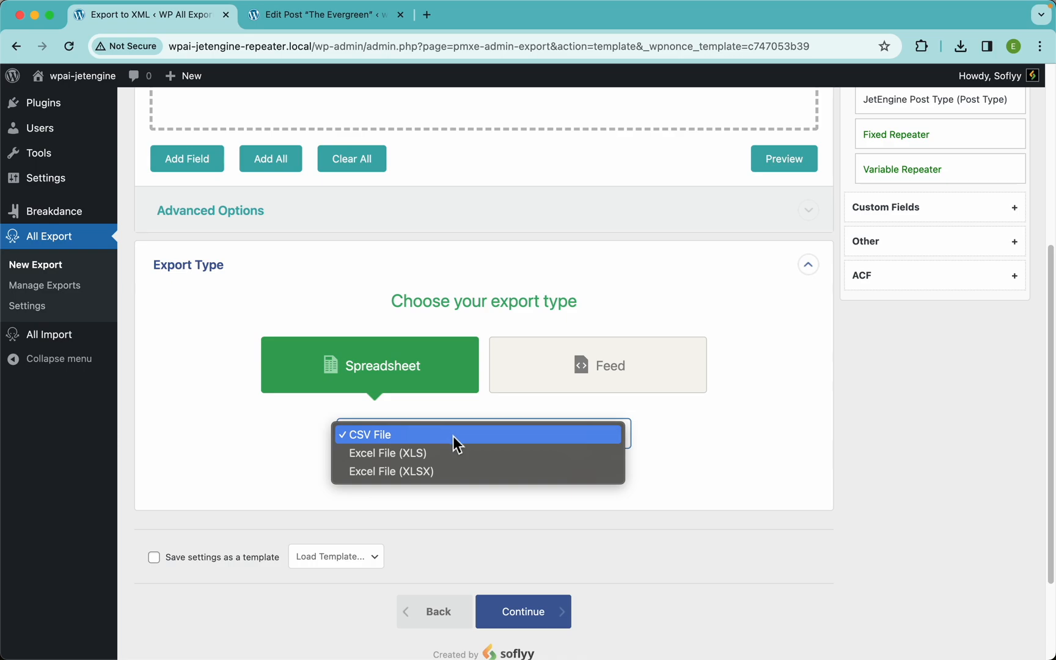
pyautogui.click(620, 377)
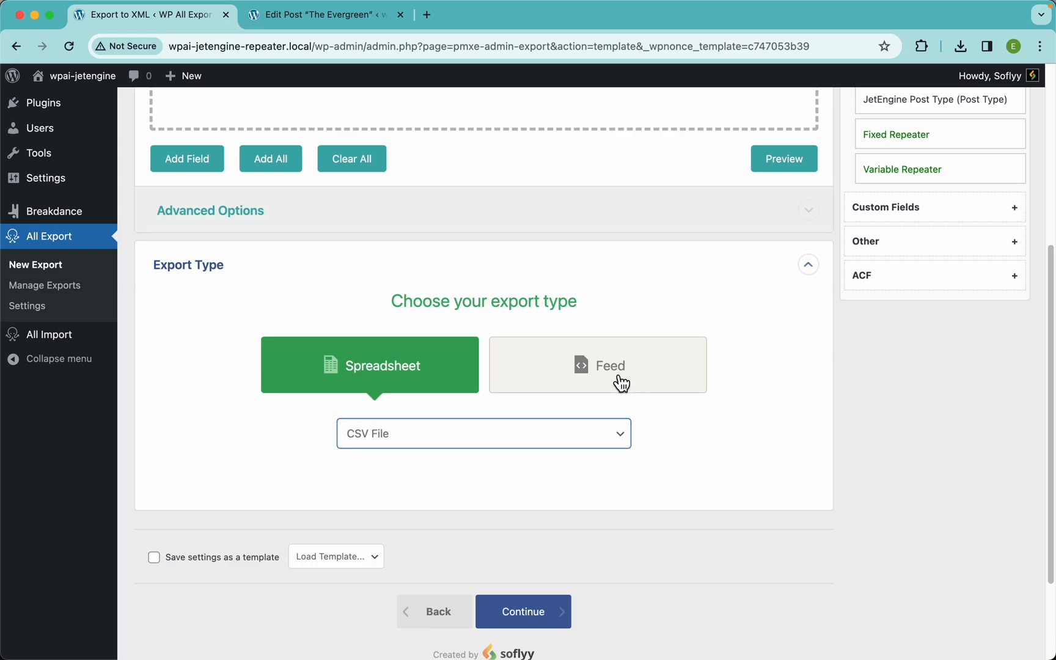
# Step: Switch the export type to a Simple XML Feed and preview how both repeaters' rows are nested in the XML
pyautogui.click(622, 384)
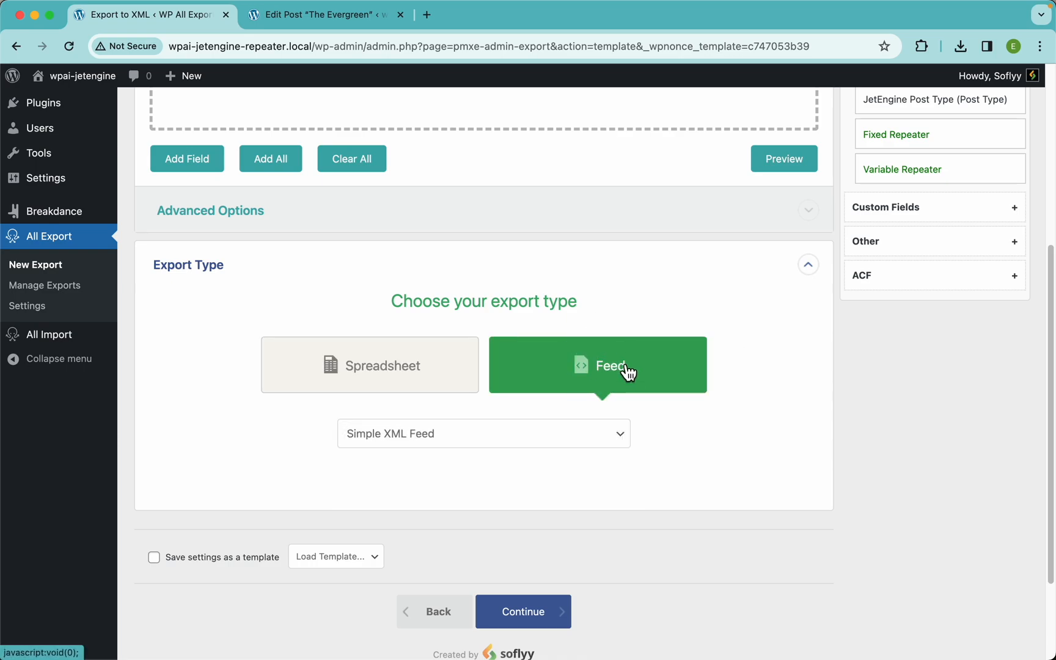
pyautogui.scroll(4, 672, 343)
pyautogui.click(777, 364)
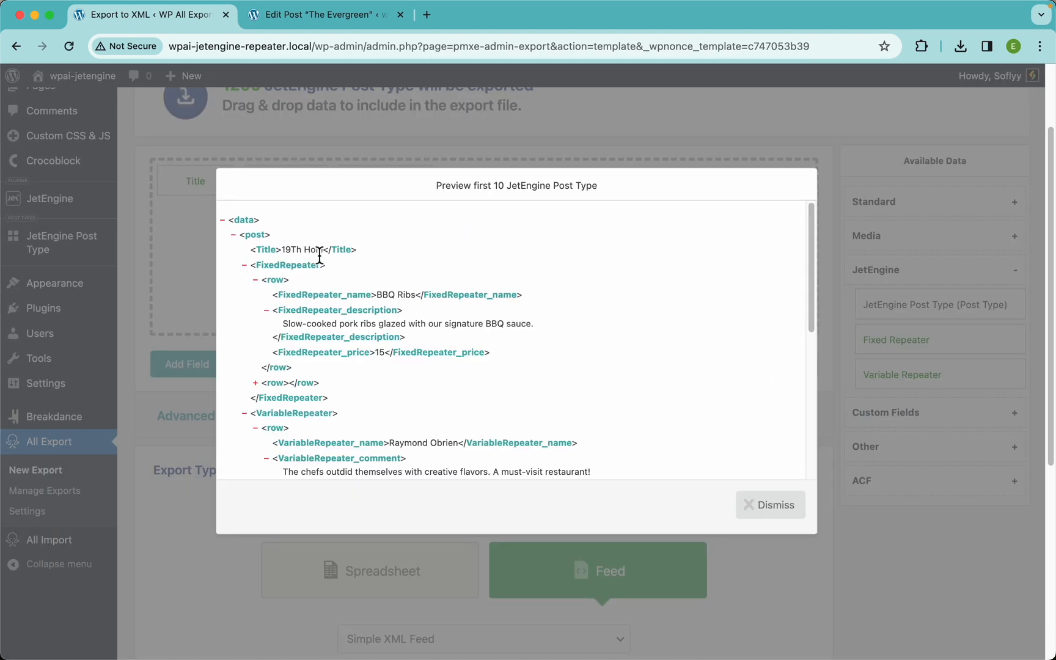
pyautogui.scroll(-5, 333, 318)
pyautogui.scroll(5, 336, 313)
pyautogui.click(305, 149)
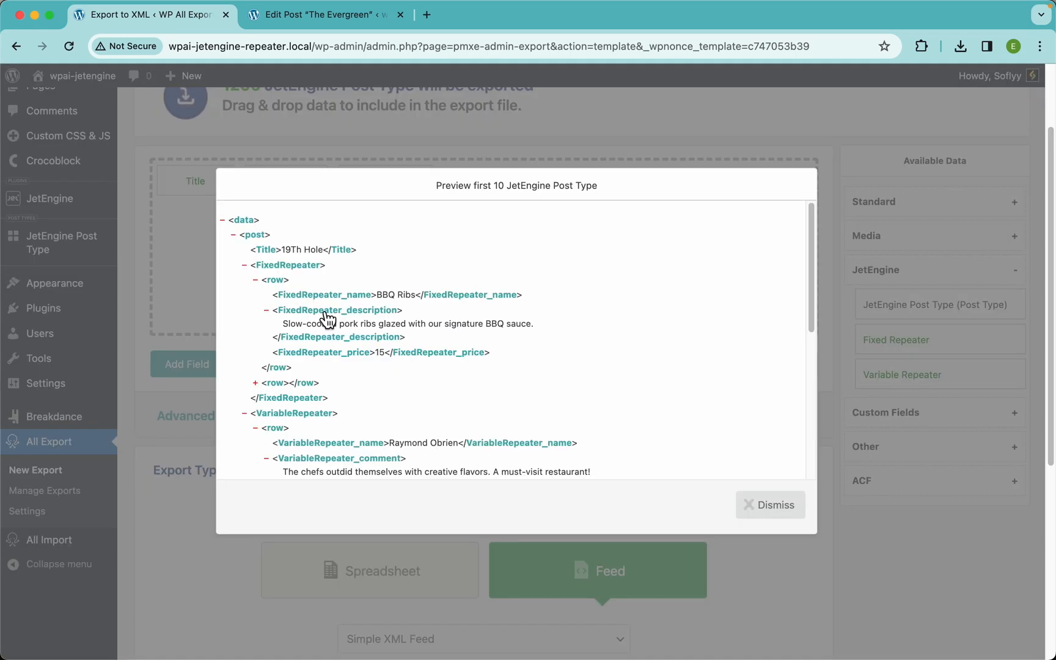
pyautogui.click(454, 149)
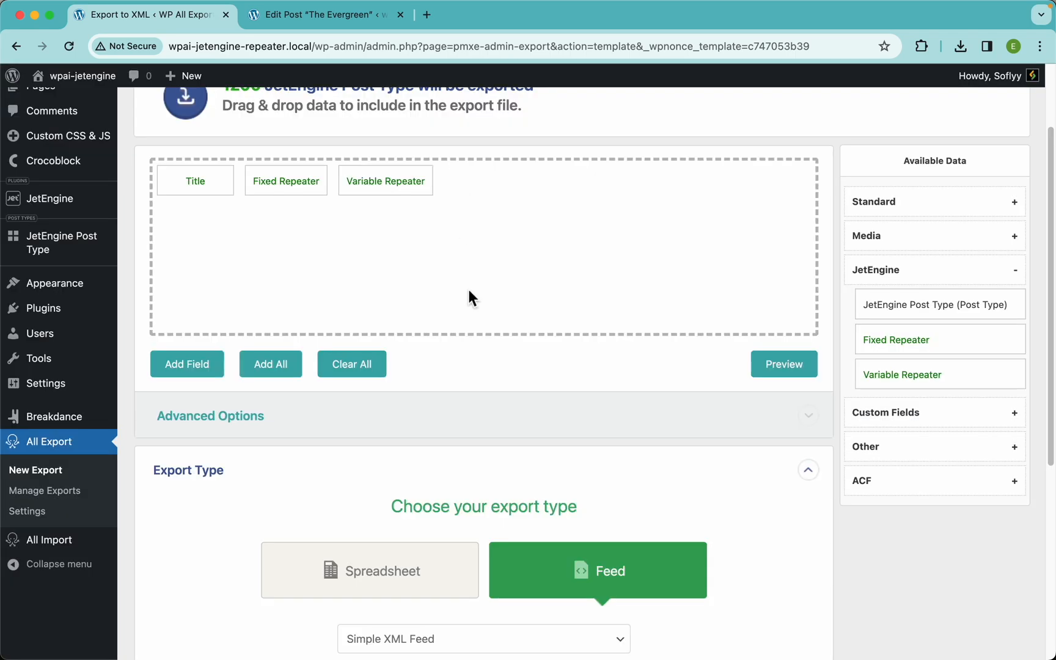
# Step: Check which XML feed formats are available for the Feed export type, without changing the selection
pyautogui.scroll(-5, 474, 428)
pyautogui.click(474, 429)
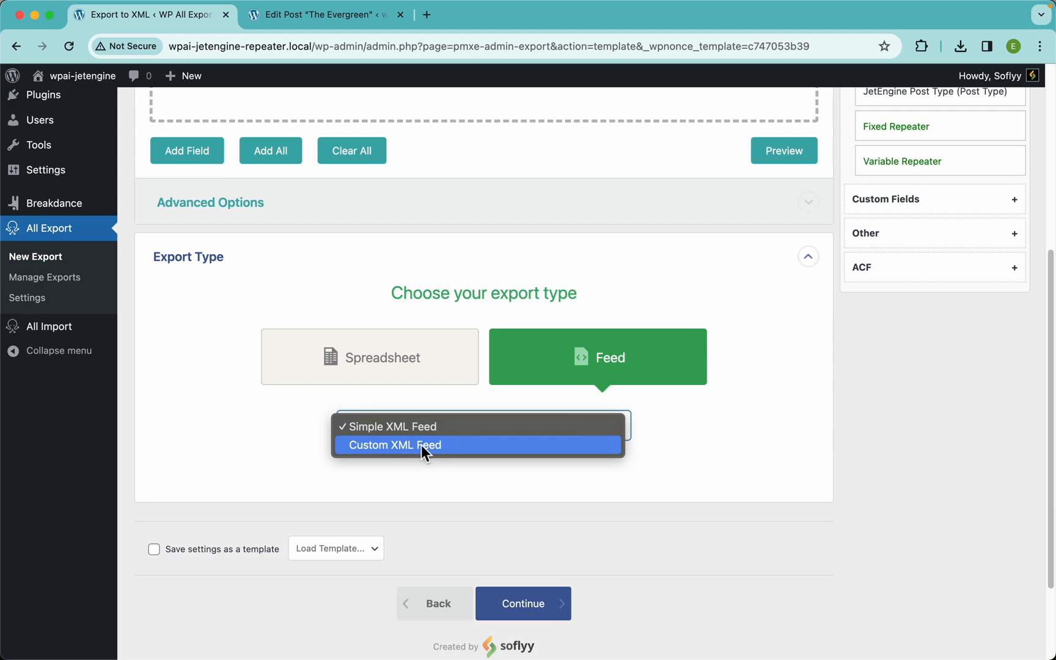
pyautogui.click(292, 445)
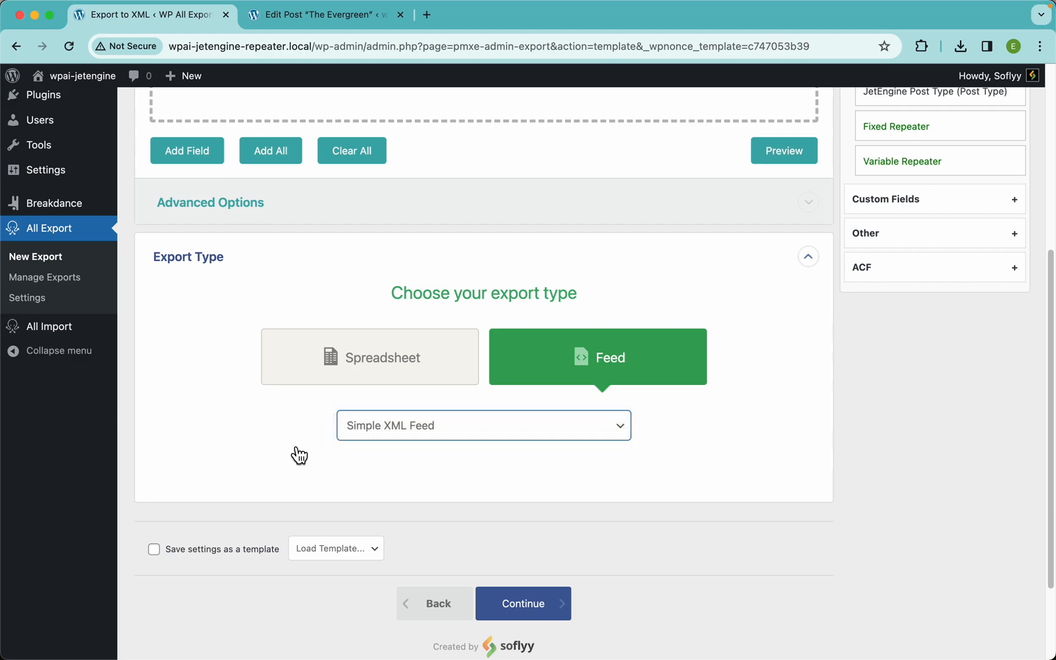
# Step: Set the export type to Spreadsheet with the CSV File format and continue to the export settings
pyautogui.click(358, 357)
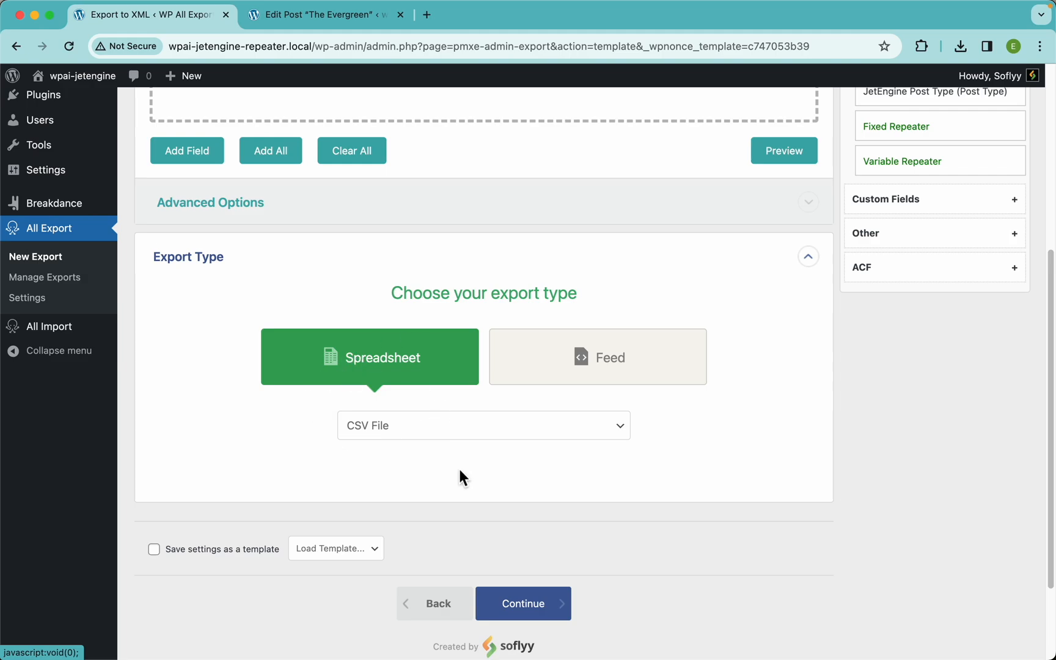
pyautogui.scroll(-3, 471, 467)
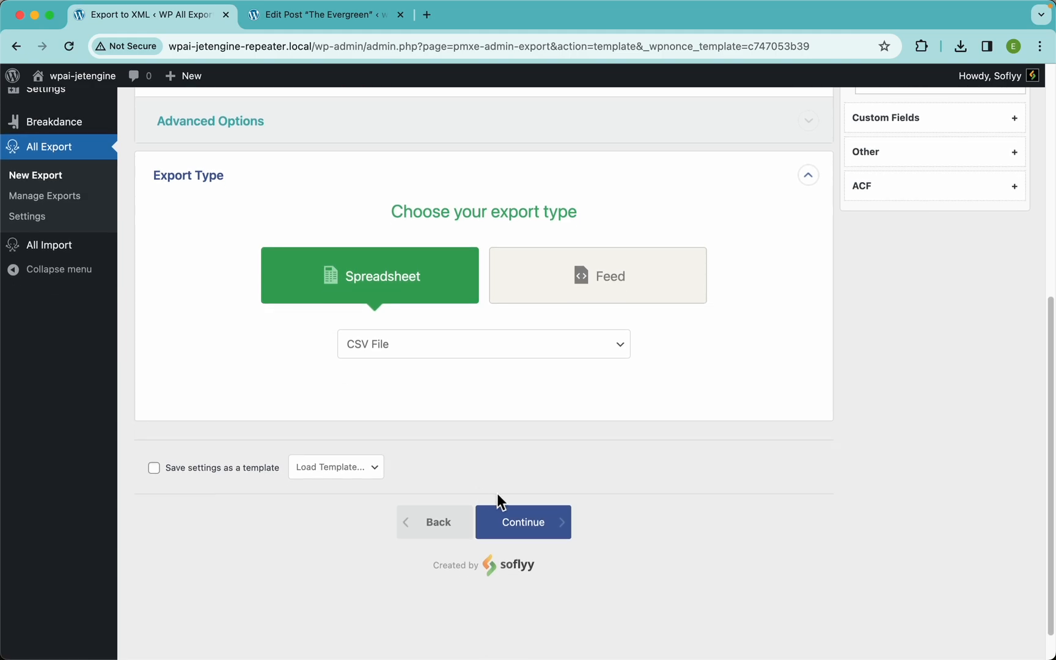
pyautogui.click(537, 527)
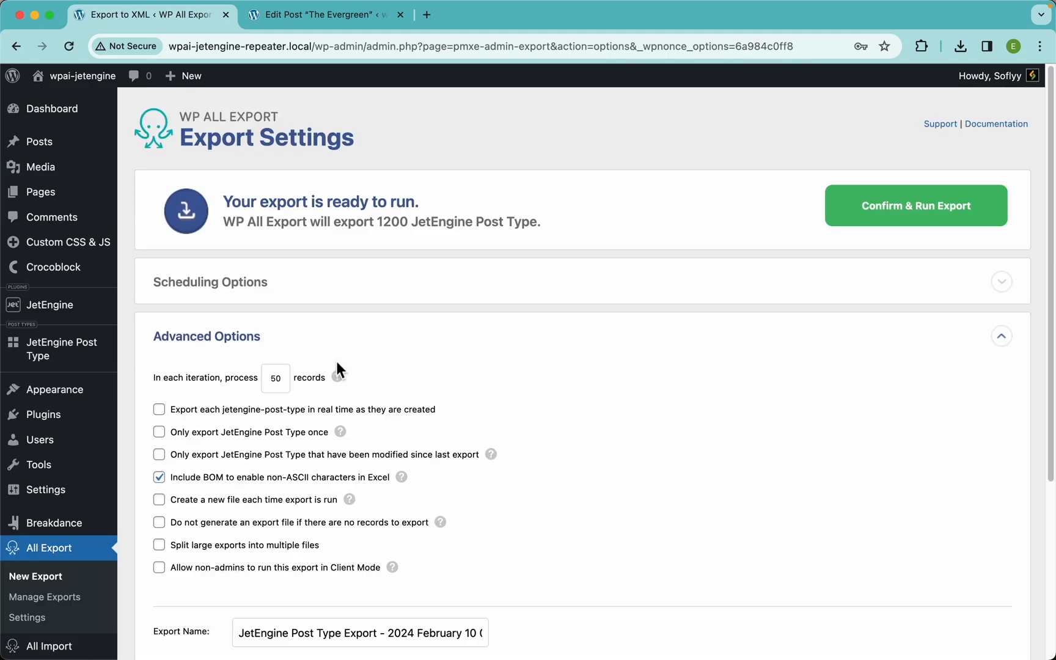
# Step: Review the Automatic Scheduling and Manual Scheduling settings for the export, ending with Do Not Schedule selected
pyautogui.click(358, 303)
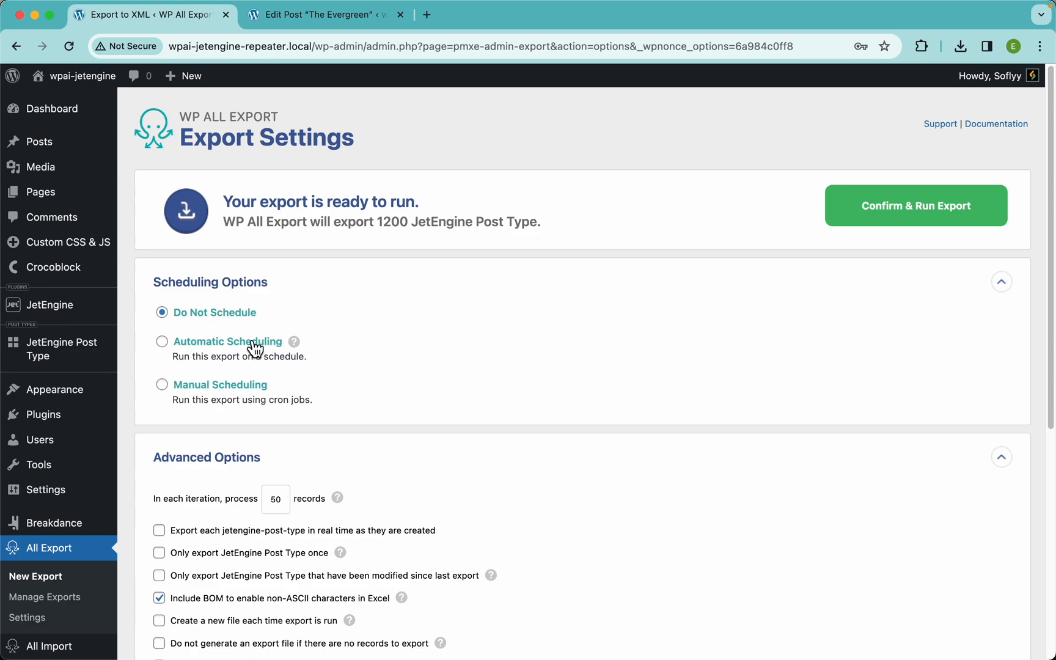
pyautogui.click(281, 342)
pyautogui.scroll(-1, 264, 322)
pyautogui.scroll(-3, 264, 322)
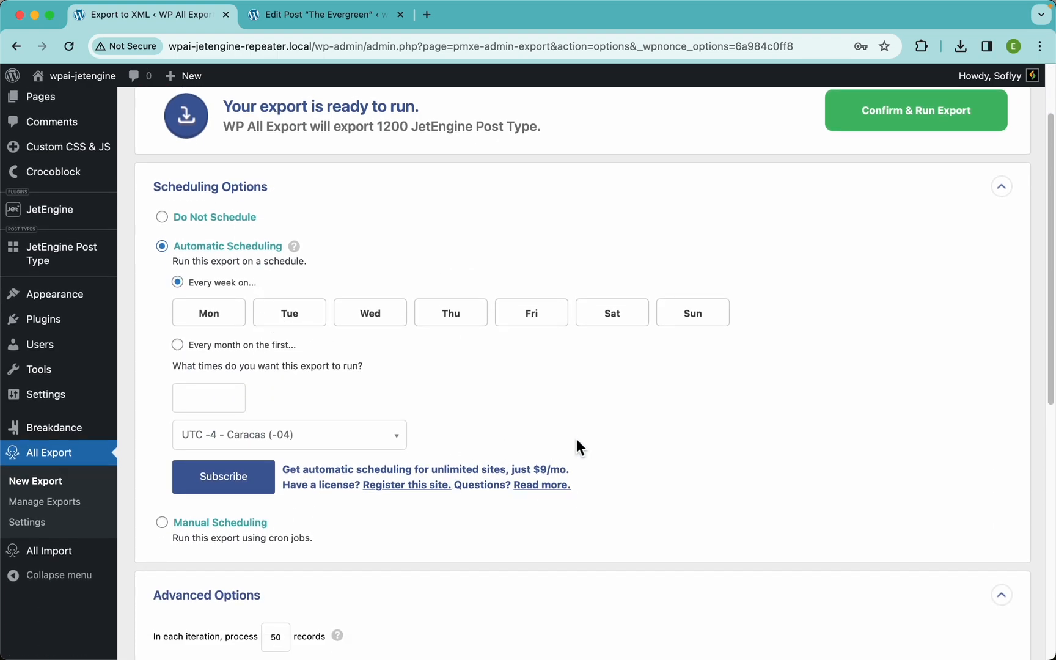
pyautogui.click(211, 526)
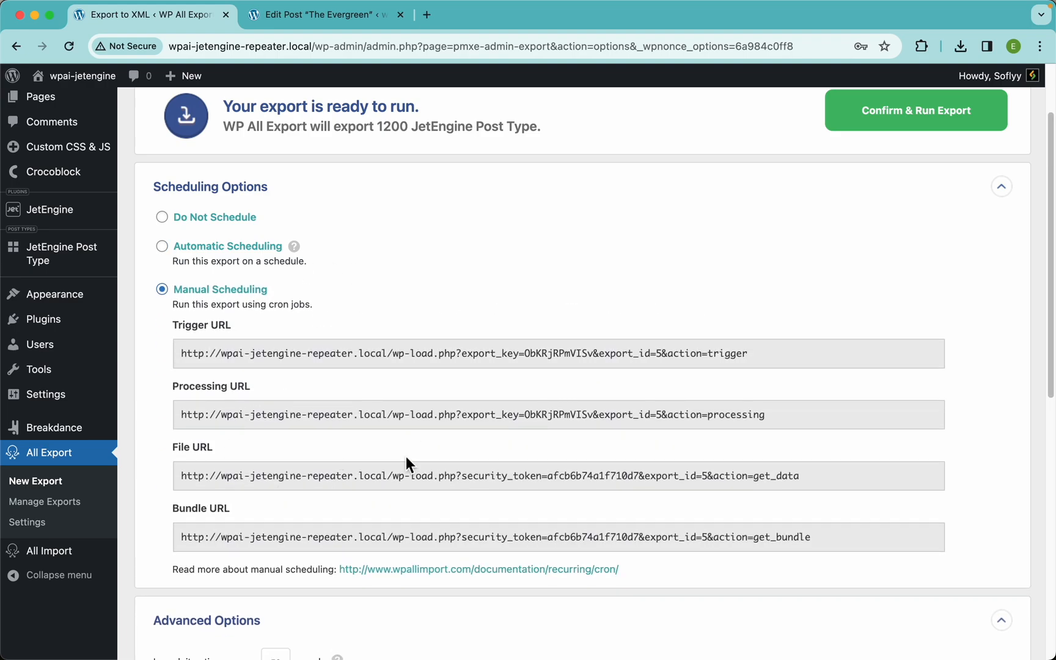
pyautogui.click(214, 219)
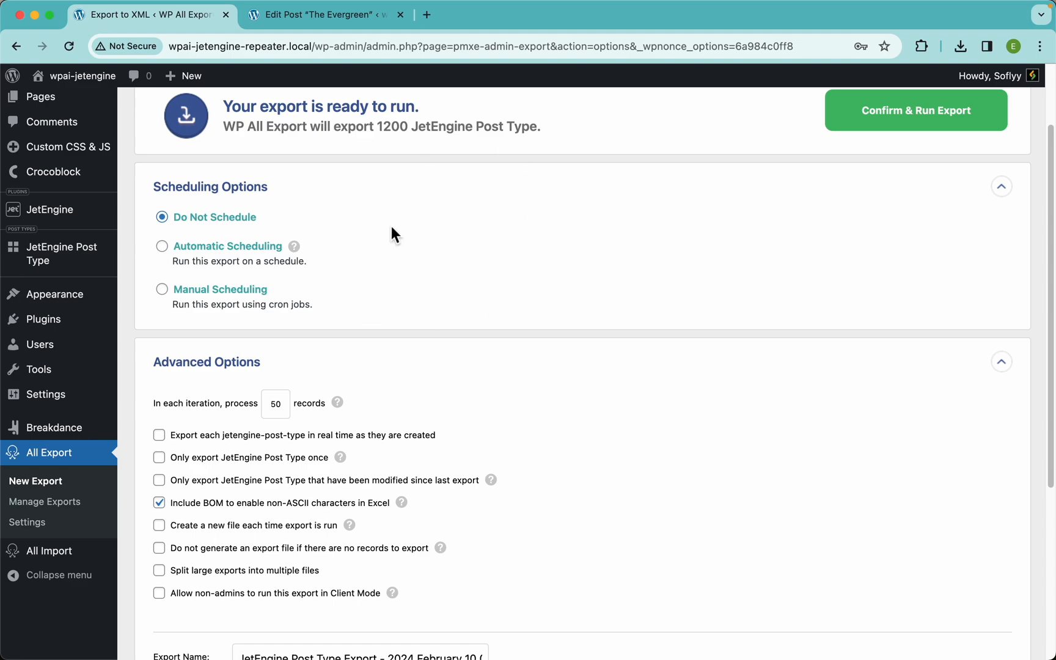
# Step: Confirm and run the export, and open its downloaded CSV file as a spreadsheet
pyautogui.scroll(3, 622, 285)
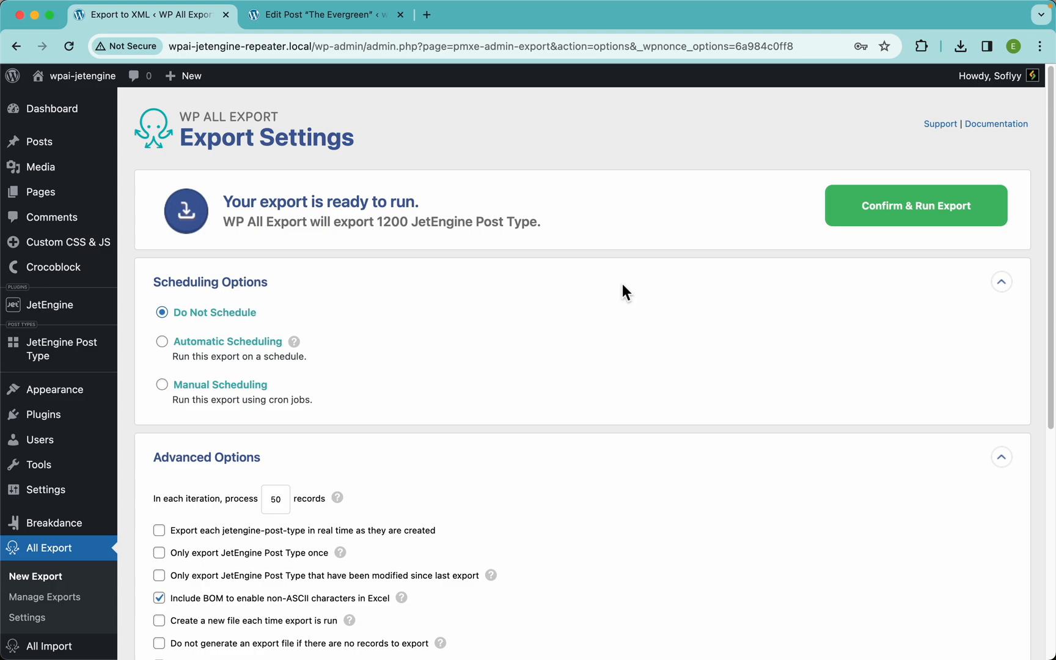
pyautogui.click(909, 213)
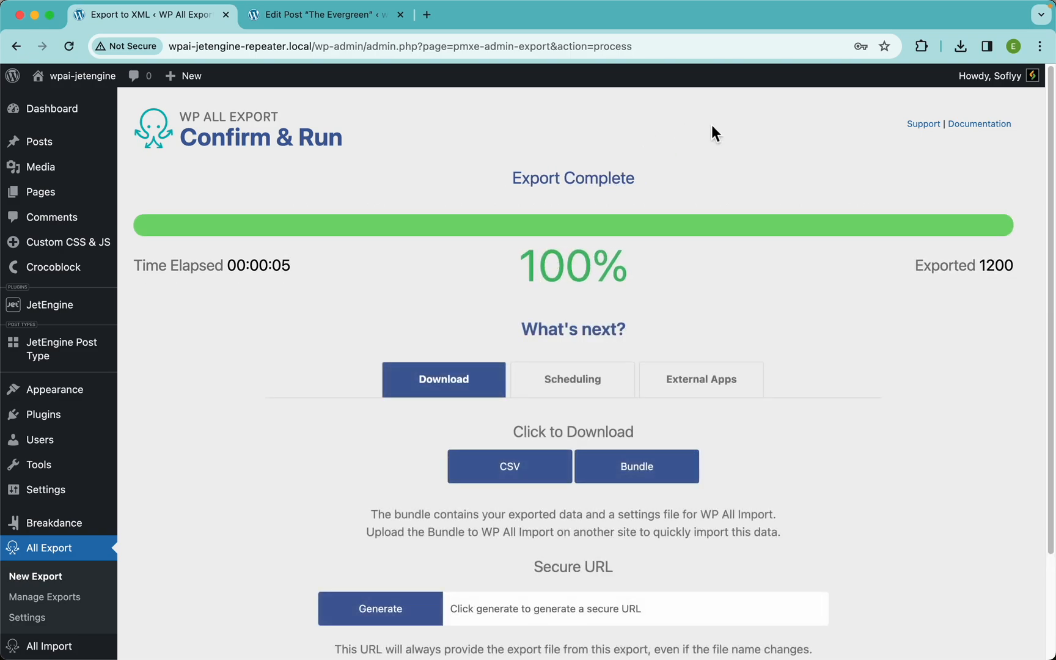
pyautogui.click(517, 470)
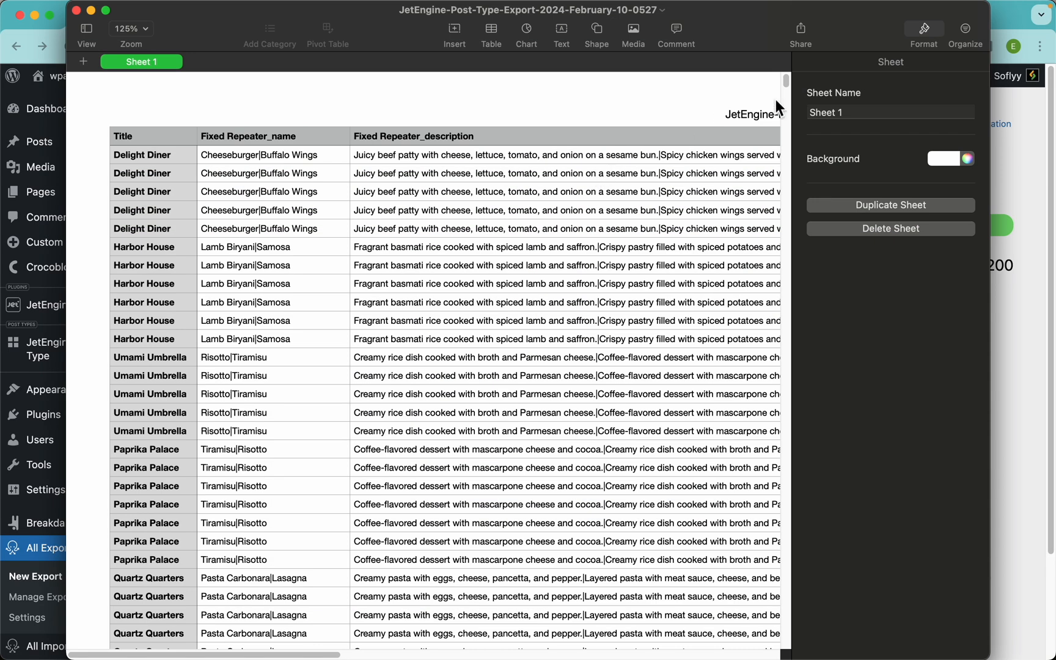
# Step: Hide the spreadsheet's format sidebar and examine how the title and Fixed Repeater values are laid out across the exported columns and rows
pyautogui.click(925, 30)
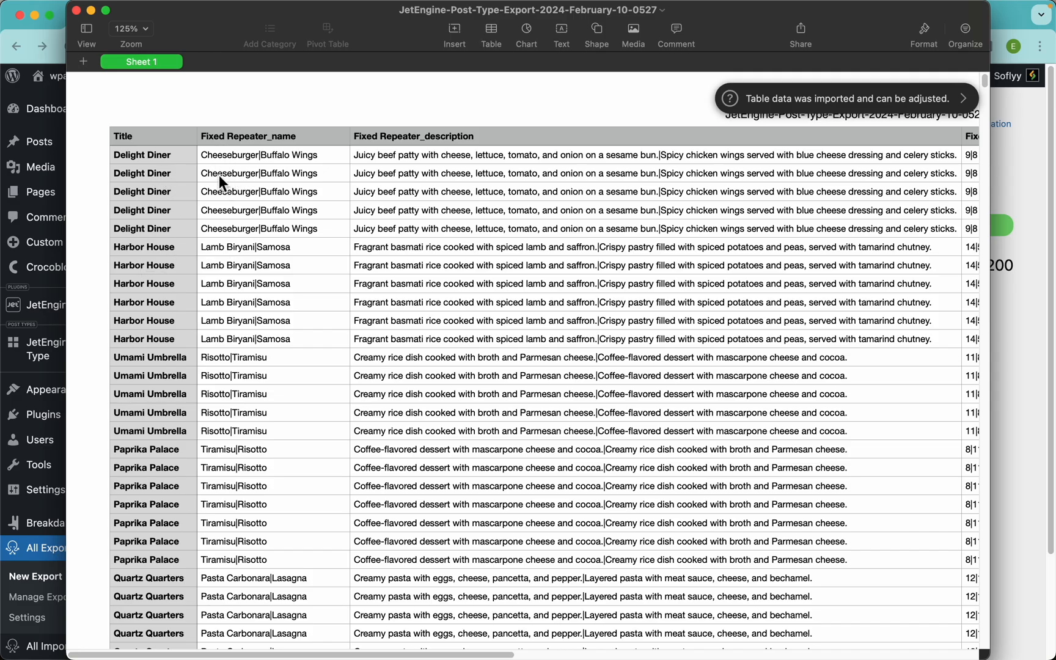
pyautogui.hscroll(15, 418, 191)
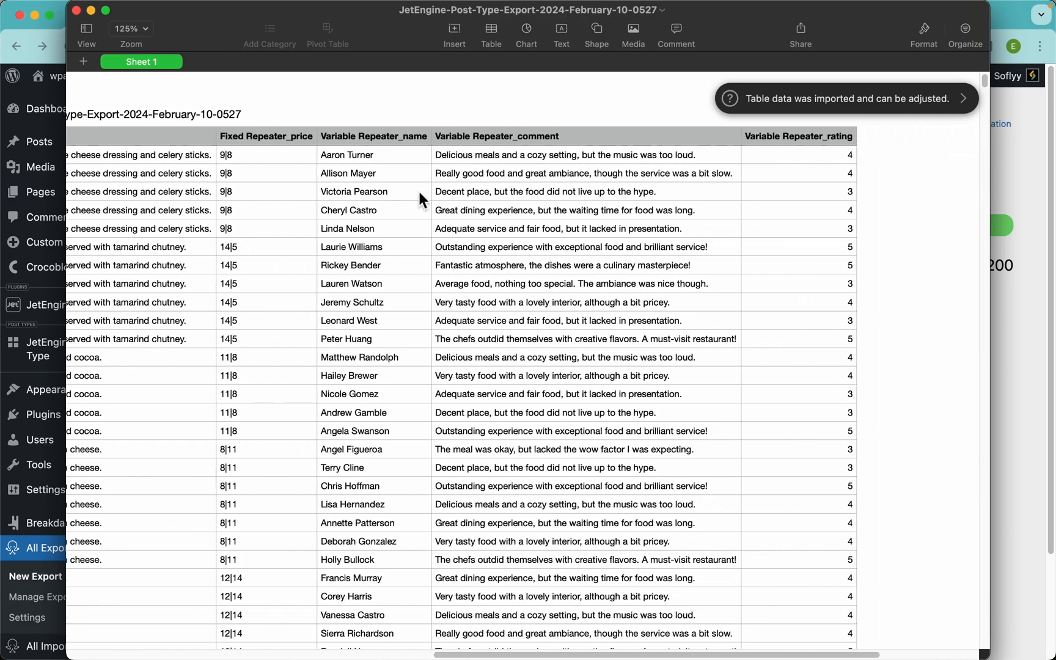
pyautogui.hscroll(-13, 418, 191)
pyautogui.hscroll(-5, 413, 287)
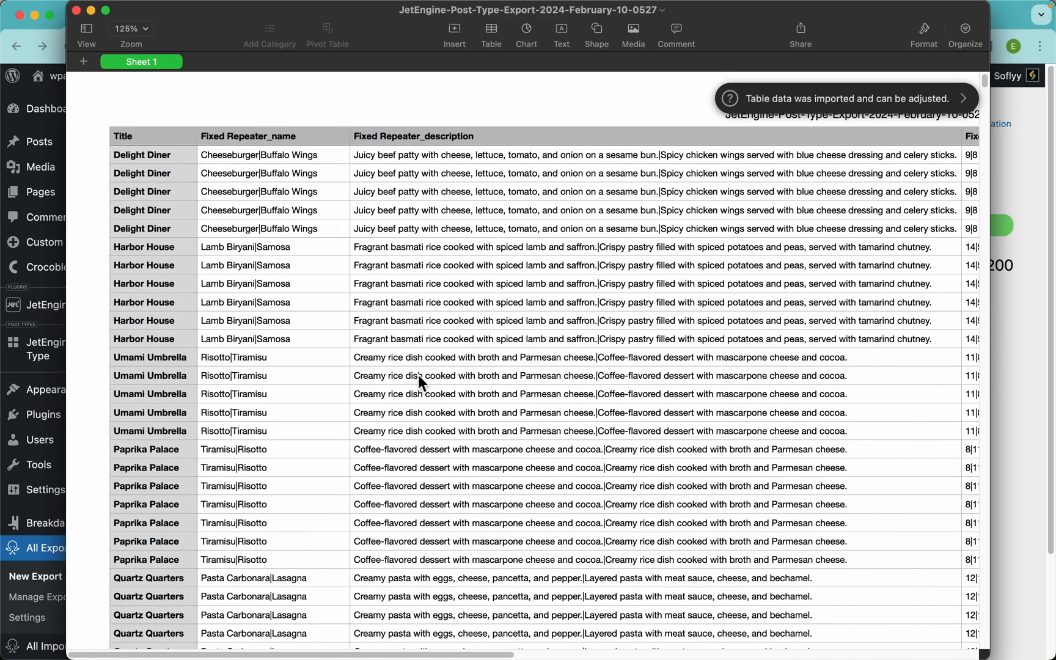
pyautogui.scroll(-15, 419, 377)
pyautogui.scroll(-10, 419, 380)
pyautogui.scroll(15, 420, 381)
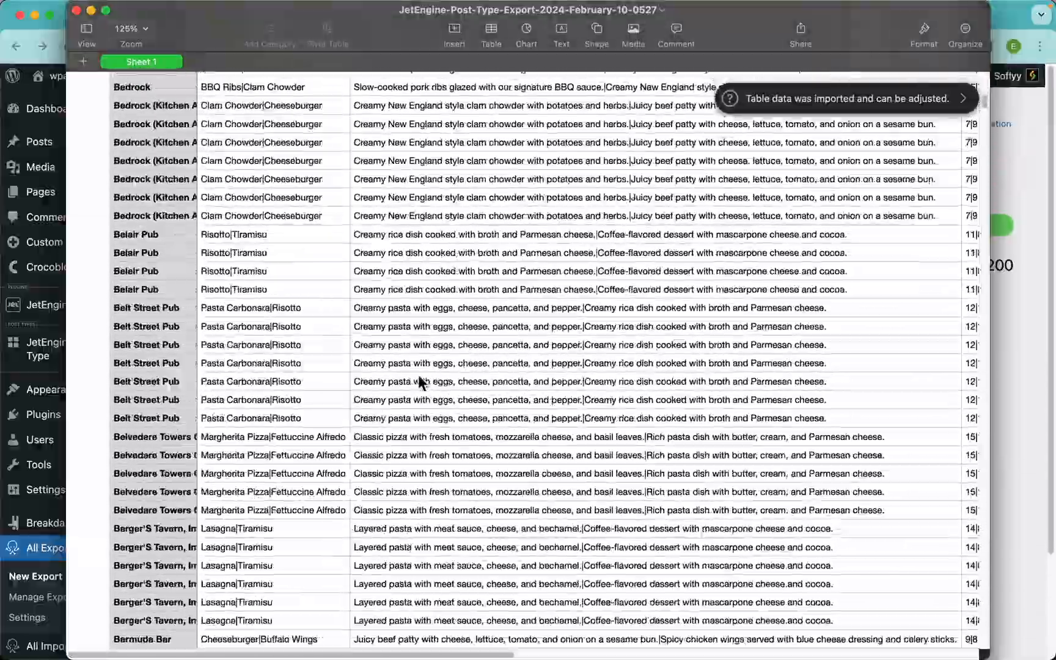
pyautogui.scroll(5, 418, 375)
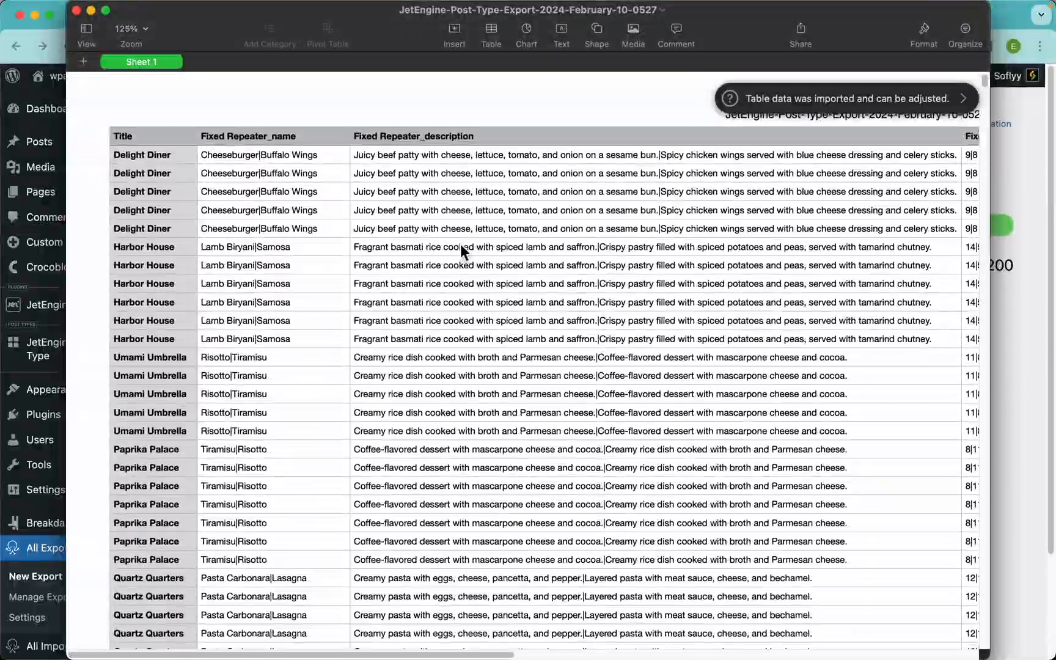
# Step: Examine the Variable Repeater name, comment and rating columns row by row, and return to the WP All Export page in the browser
pyautogui.hscroll(12, 460, 247)
pyautogui.hscroll(3, 461, 250)
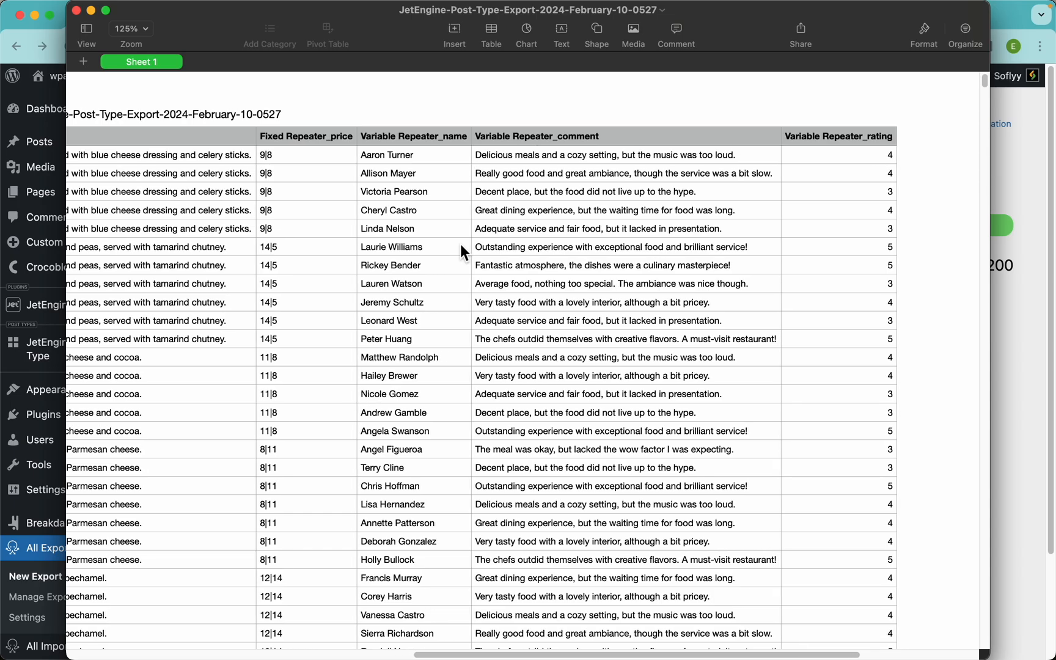
pyautogui.scroll(-5, 461, 249)
pyautogui.scroll(-3, 461, 244)
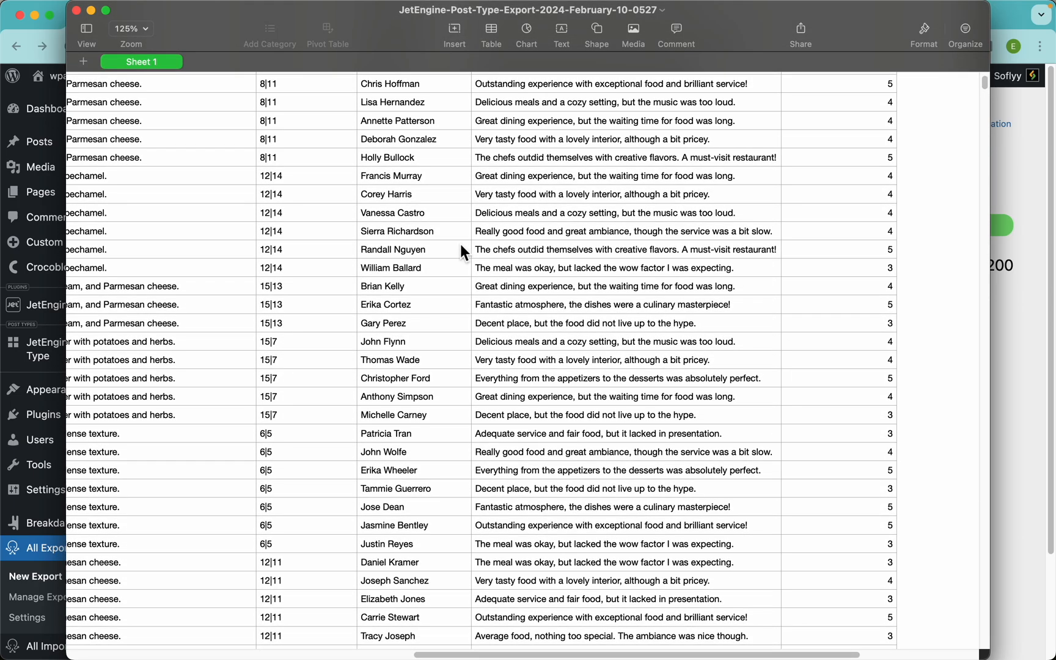
pyautogui.scroll(5, 616, 251)
pyautogui.hscroll(-12, 616, 251)
pyautogui.click(1038, 346)
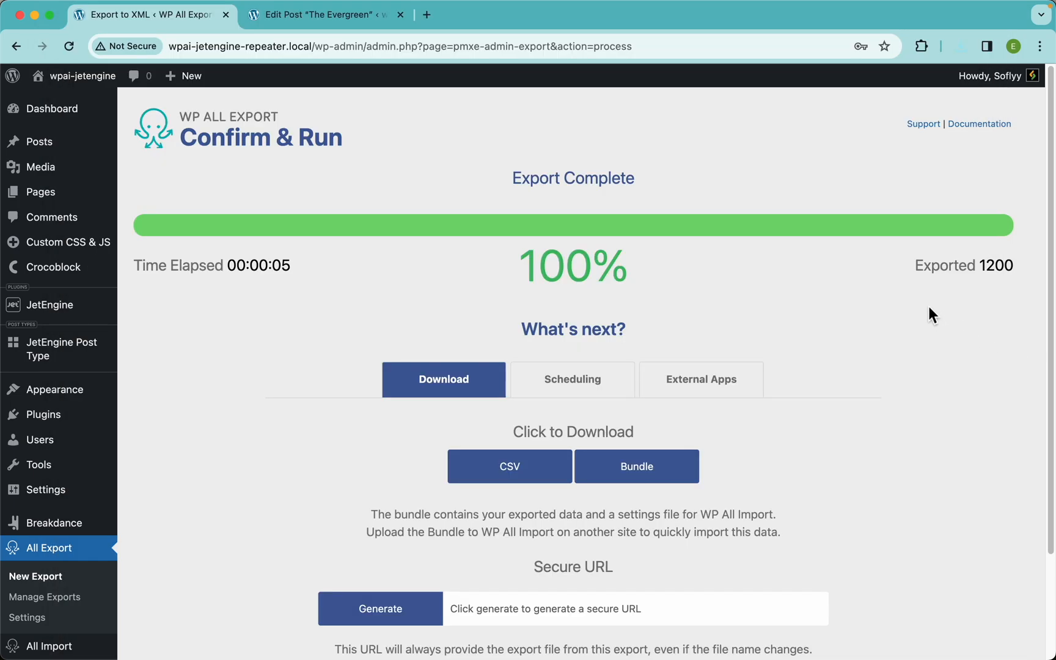